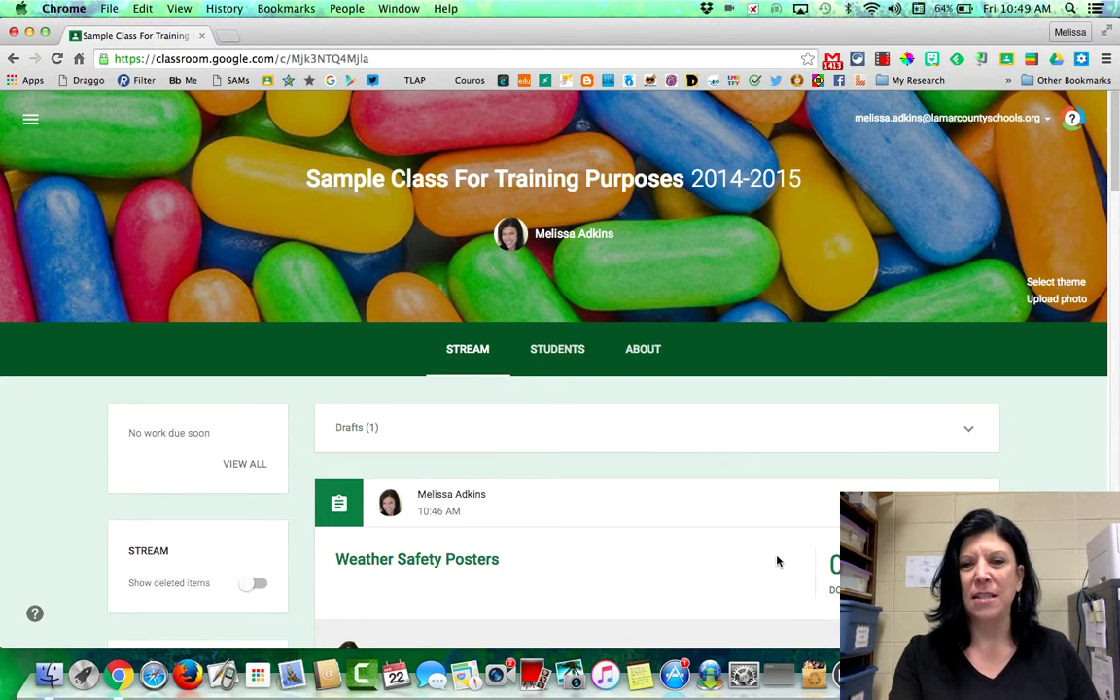
Start a new assignment from the + menu on the class Stream page
scroll(774, 559, "down", 3)
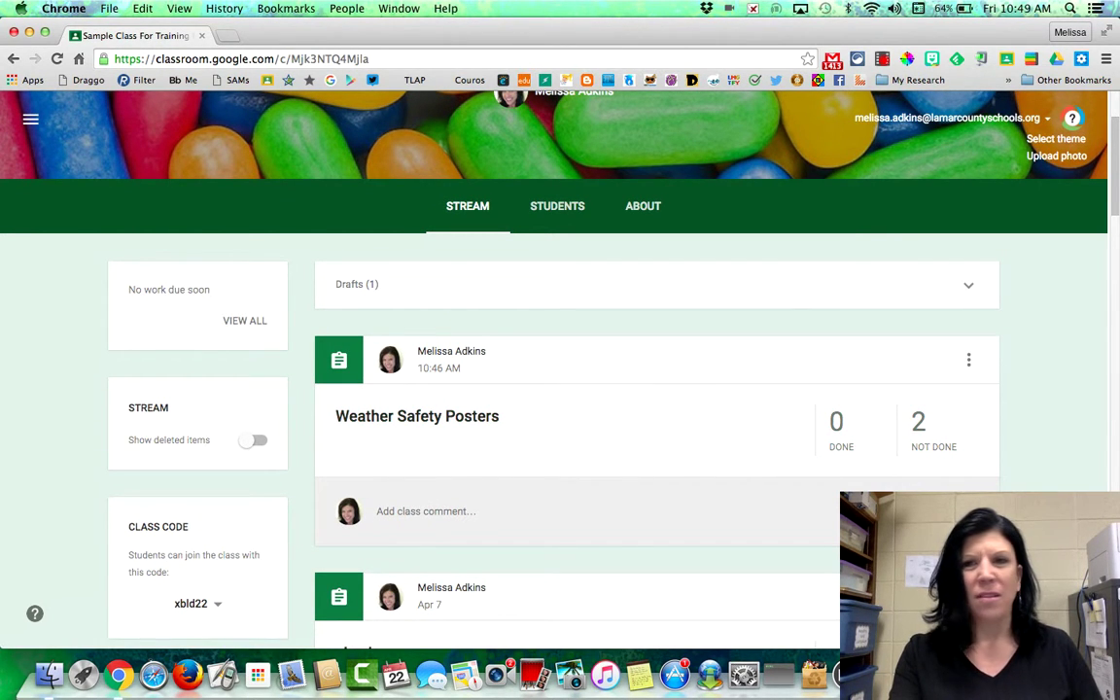
mouse_move(1066, 613)
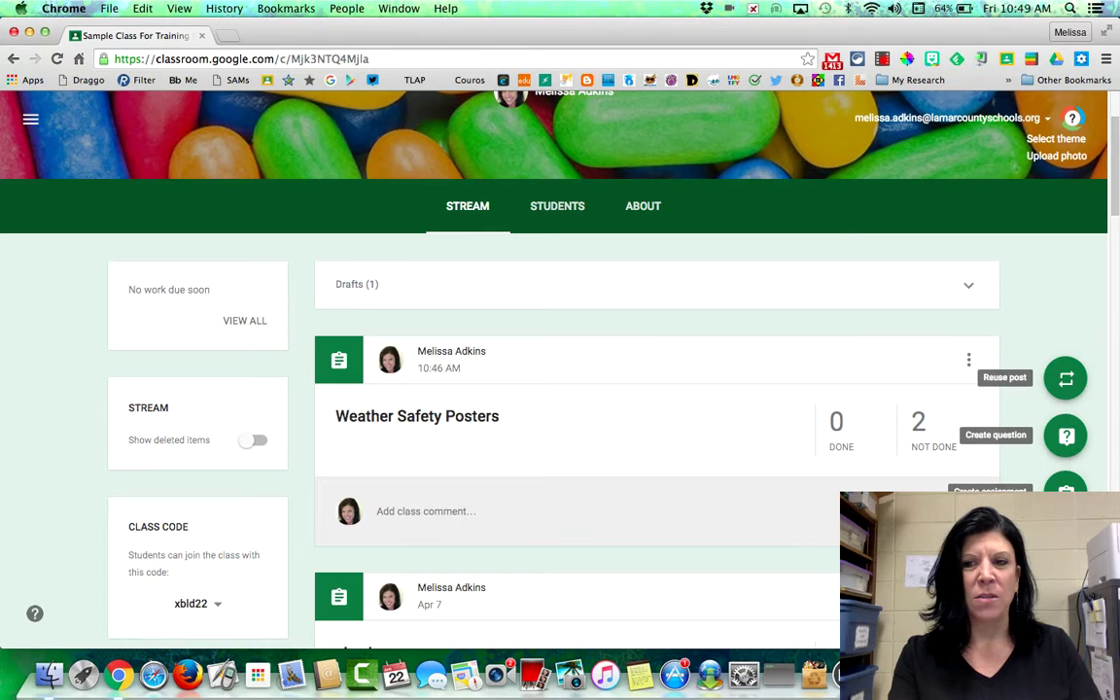
left_click(1066, 494)
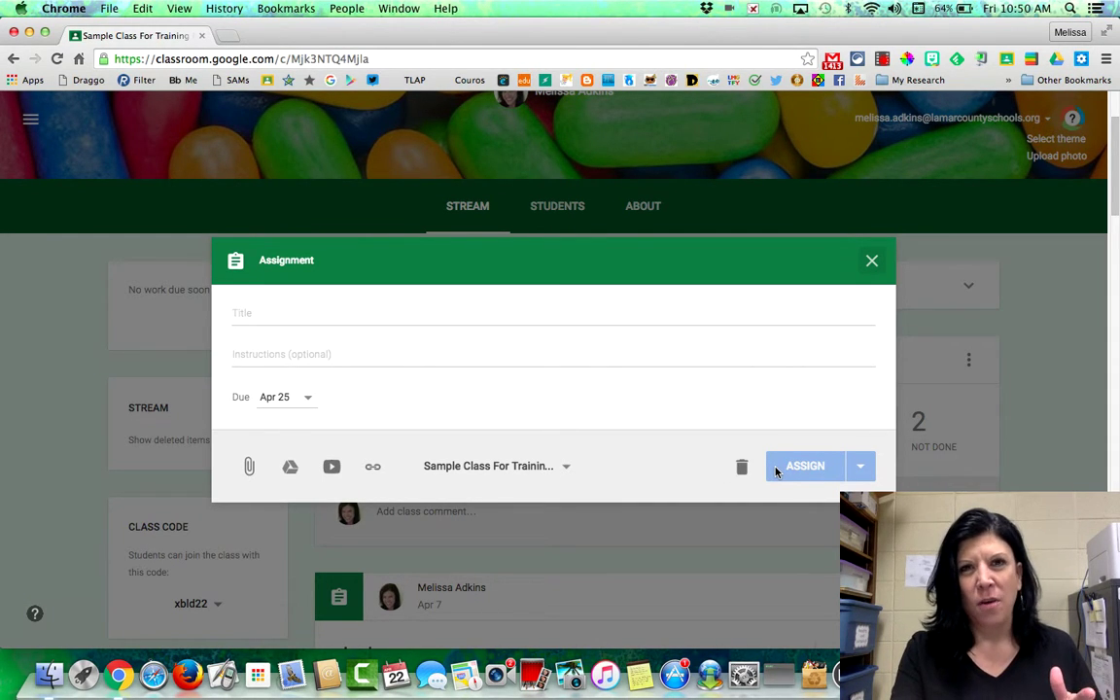
Close the new assignment form without posting it
left_click(874, 264)
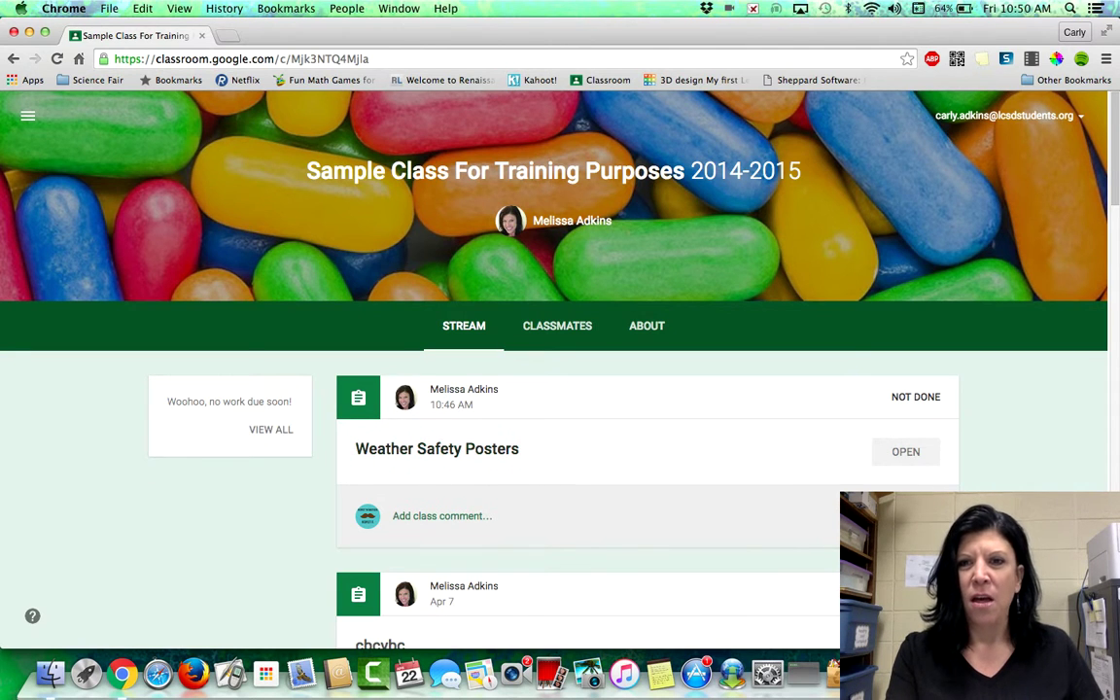
Create a Drawings file attached to Weather Safety Posters, open it and add a text box
left_click(915, 454)
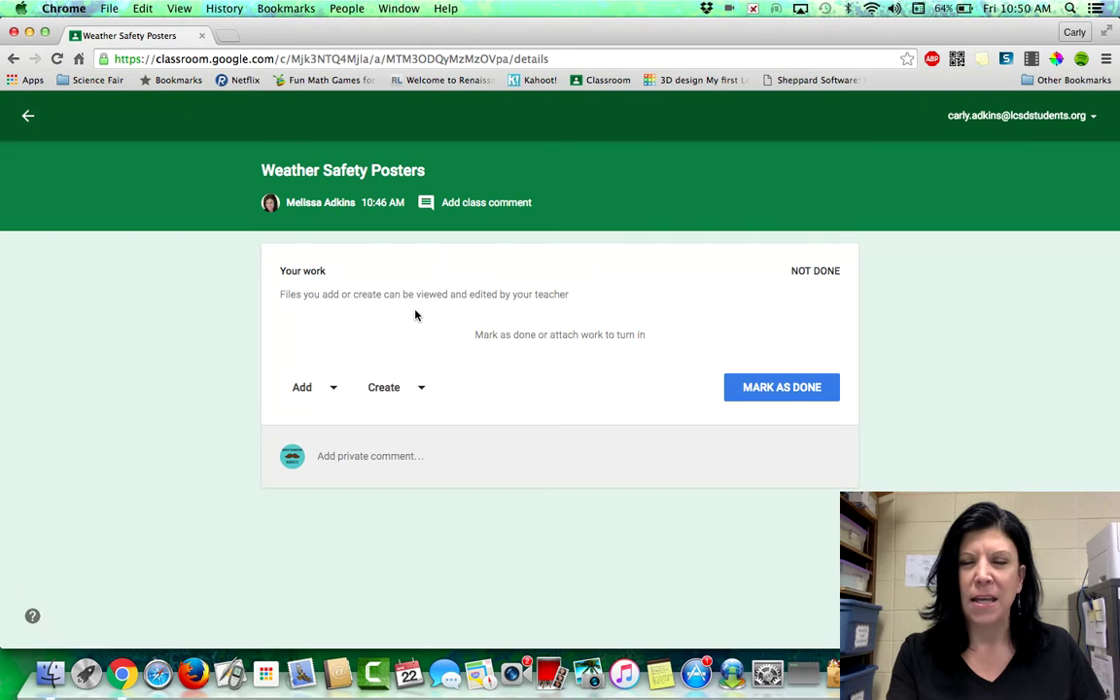
left_click(416, 391)
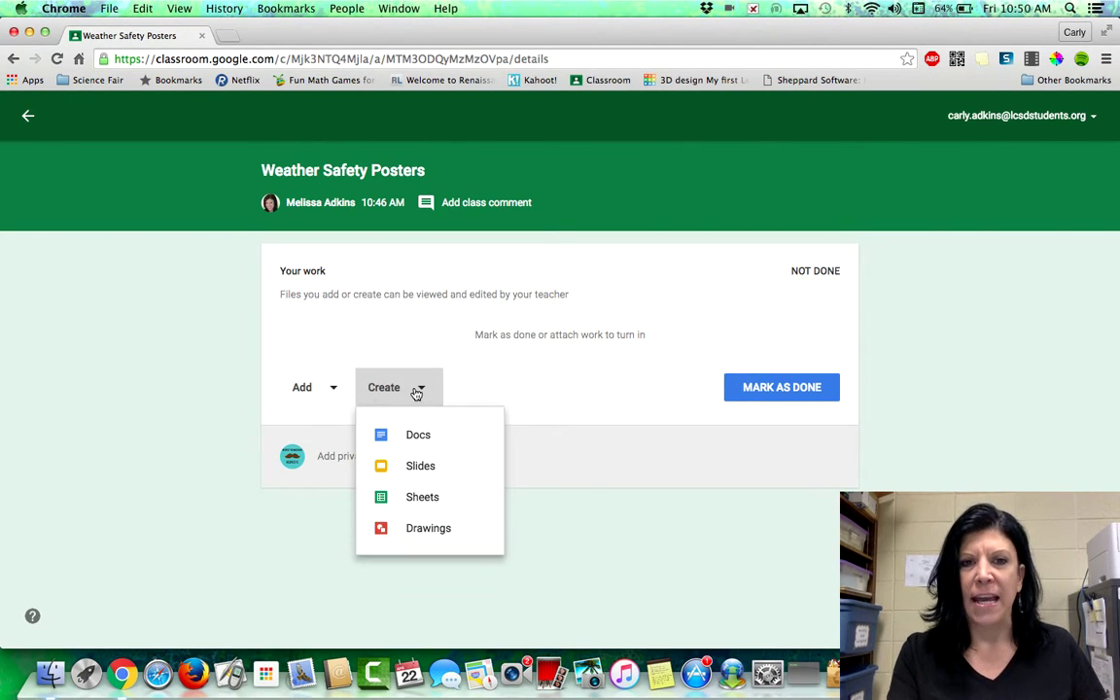
left_click(406, 531)
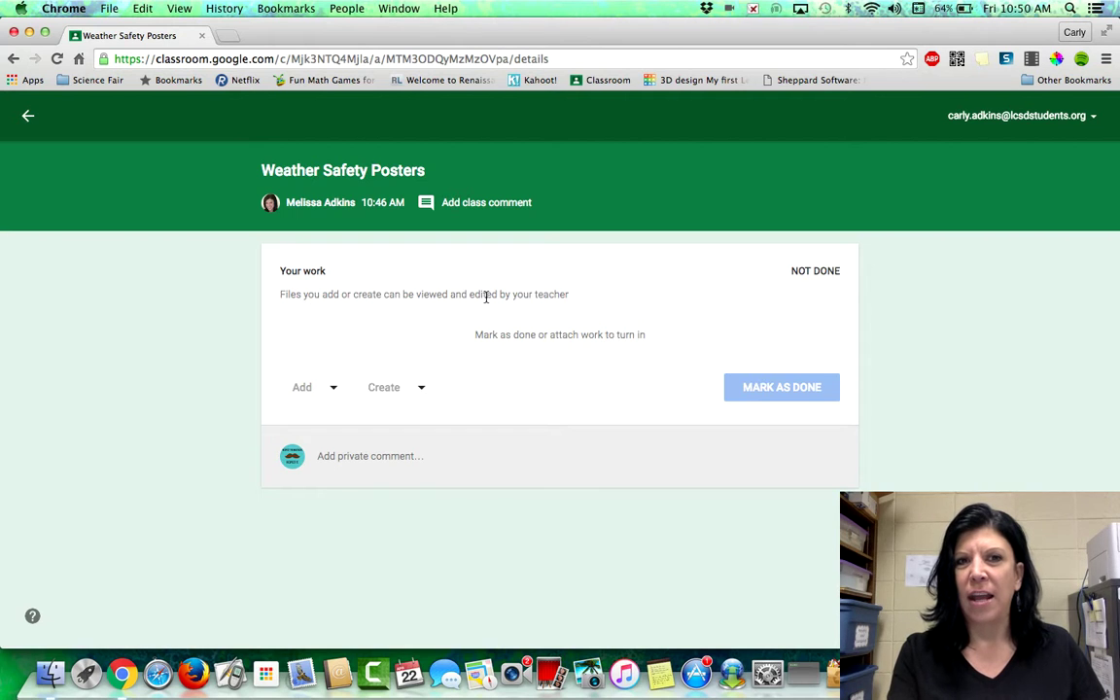
left_click(502, 336)
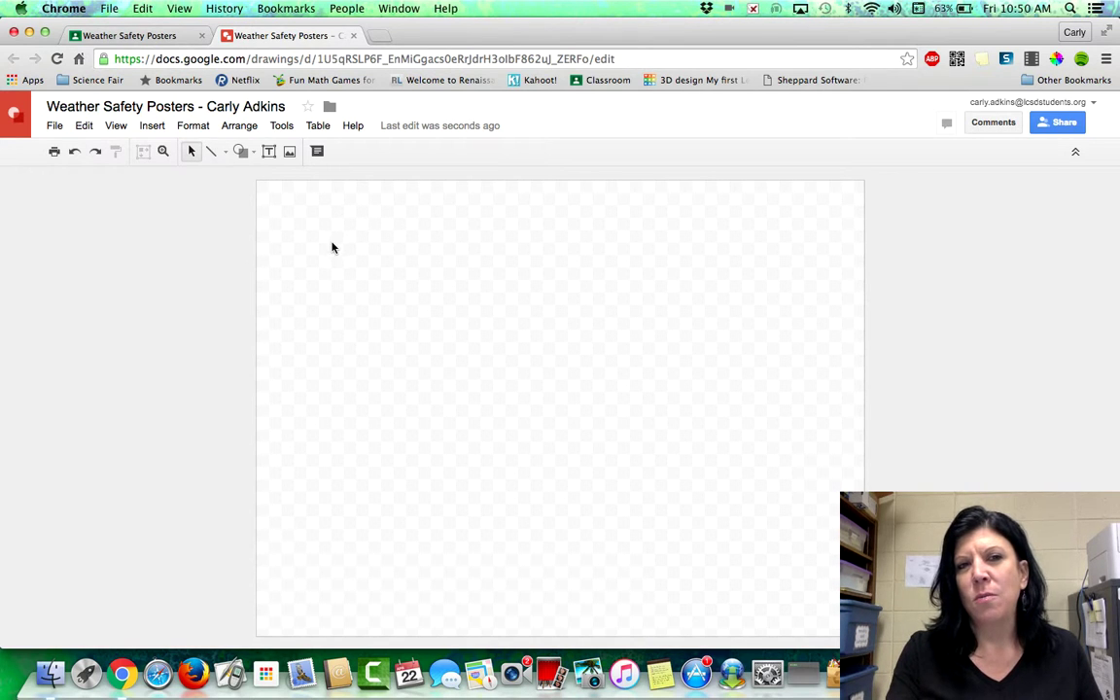
left_click(270, 156)
left_click_drag(277, 199, 481, 245)
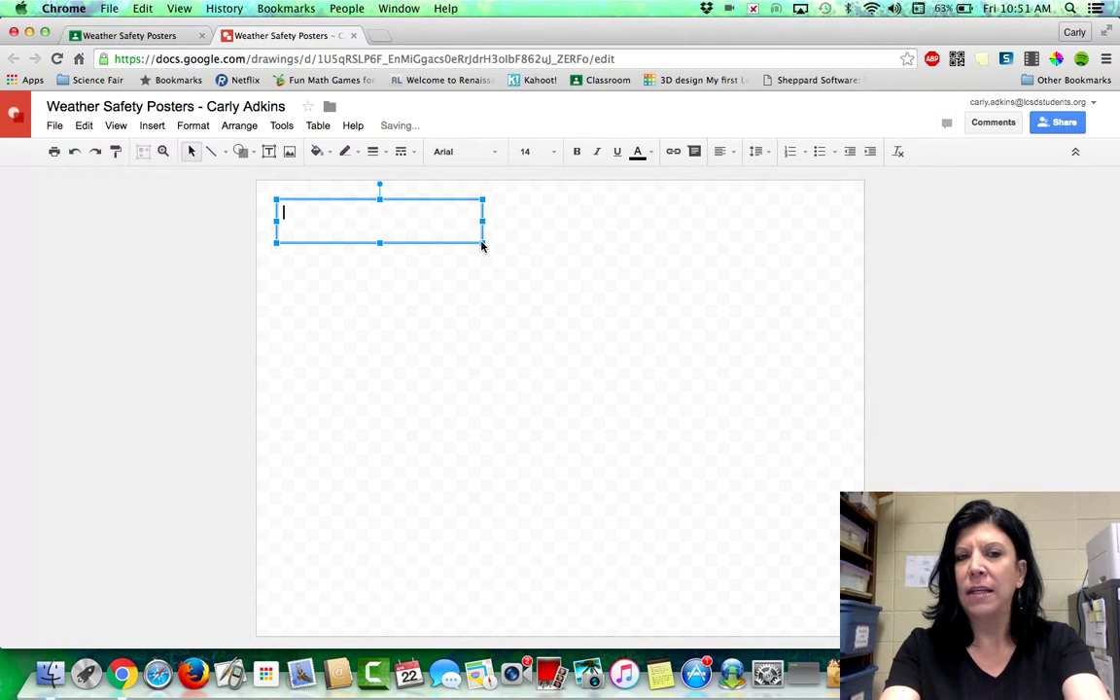
type("Tornadoes")
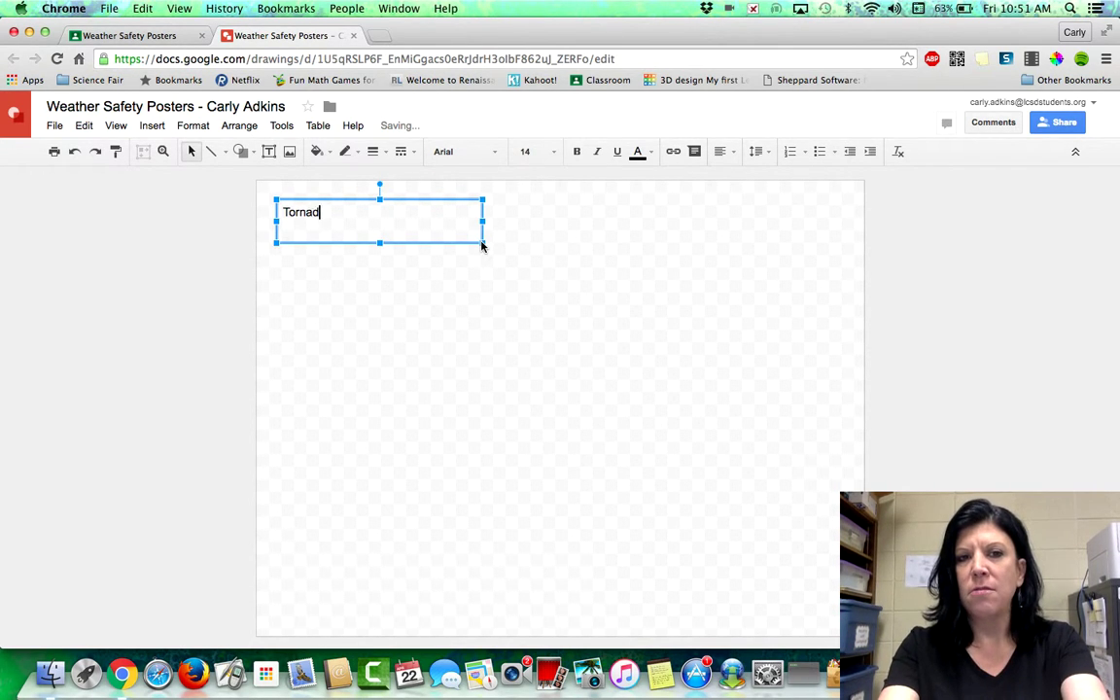
left_click(574, 334)
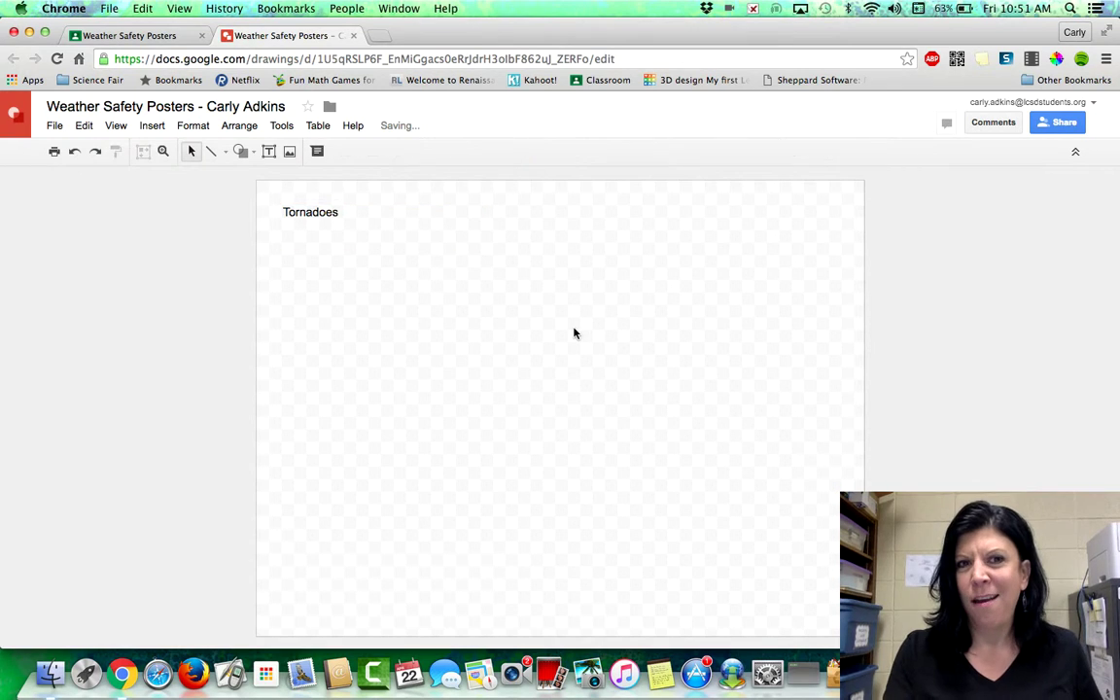
left_click(385, 243)
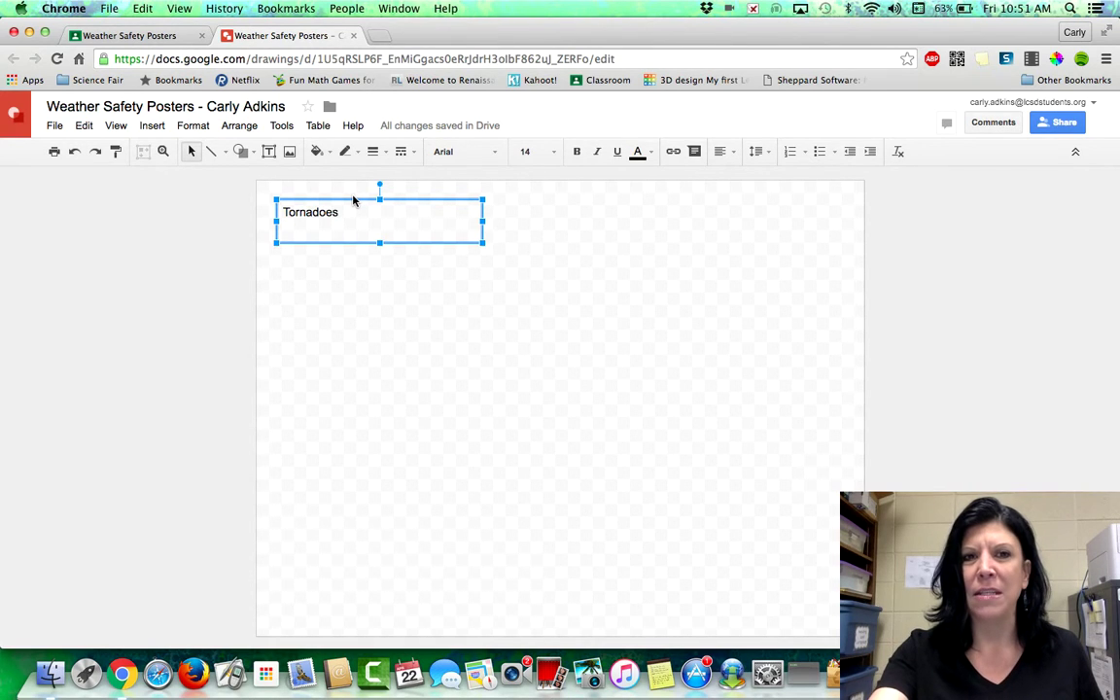
key("Delete")
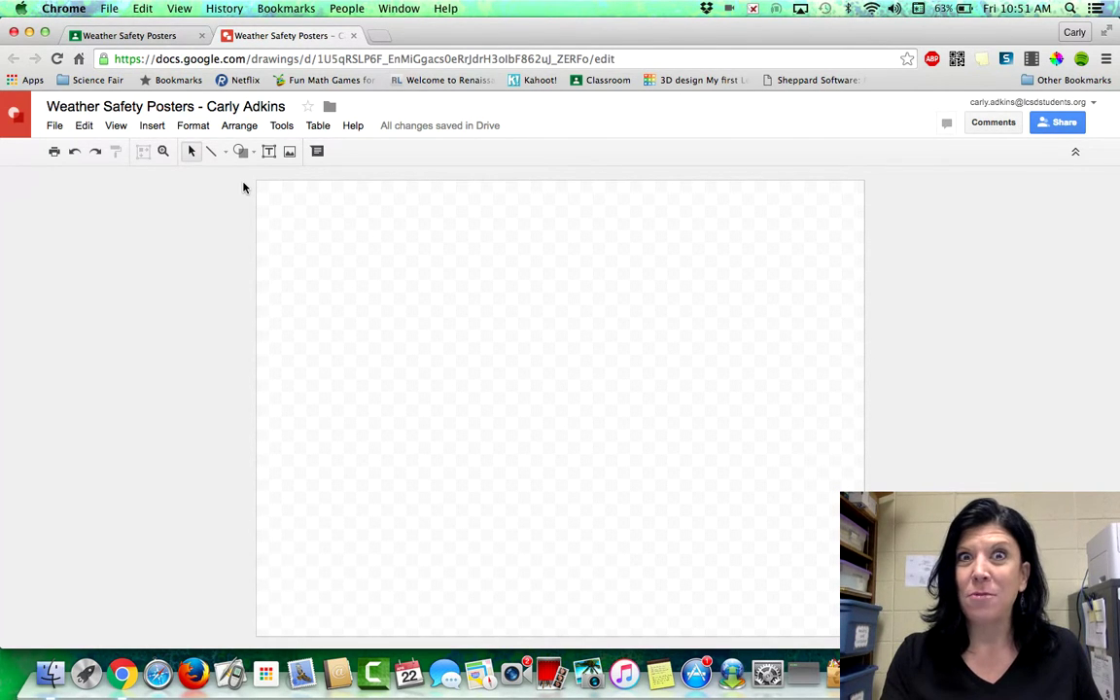
Insert 'Tornadoes' as word art across the middle of the canvas
left_click(153, 126)
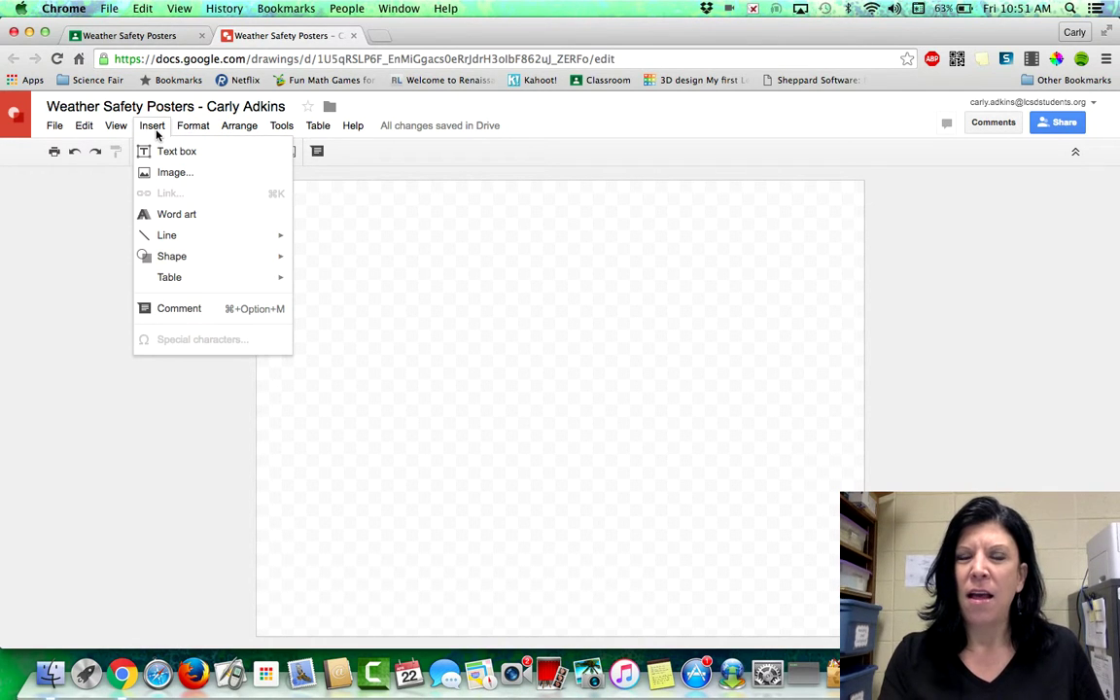
left_click(160, 216)
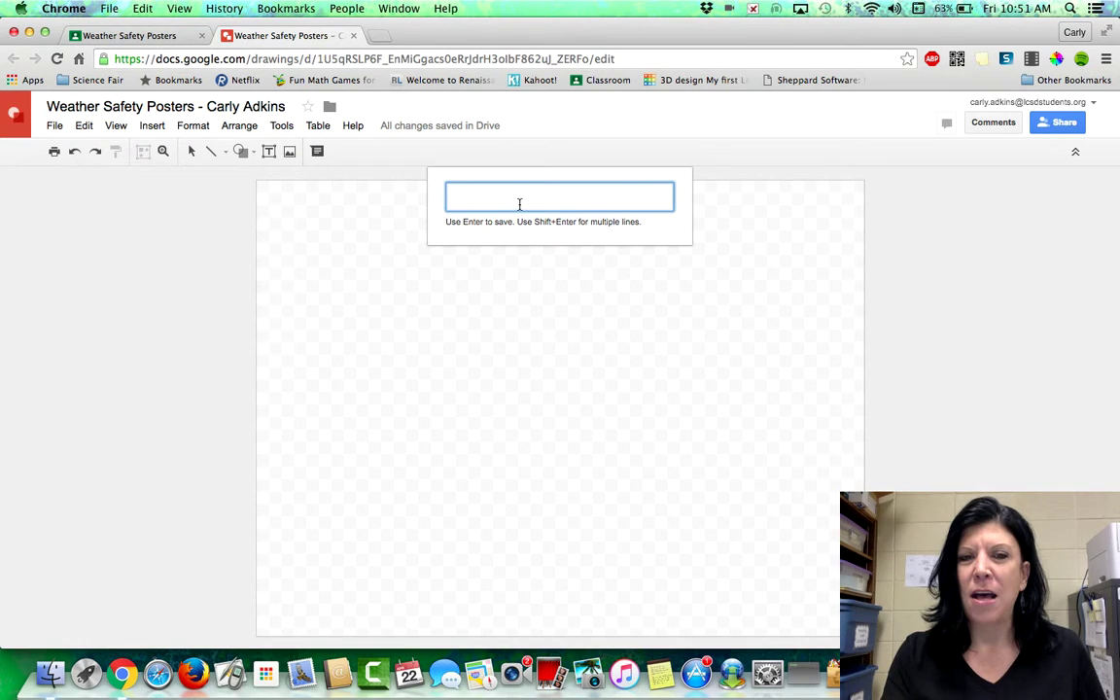
type("T")
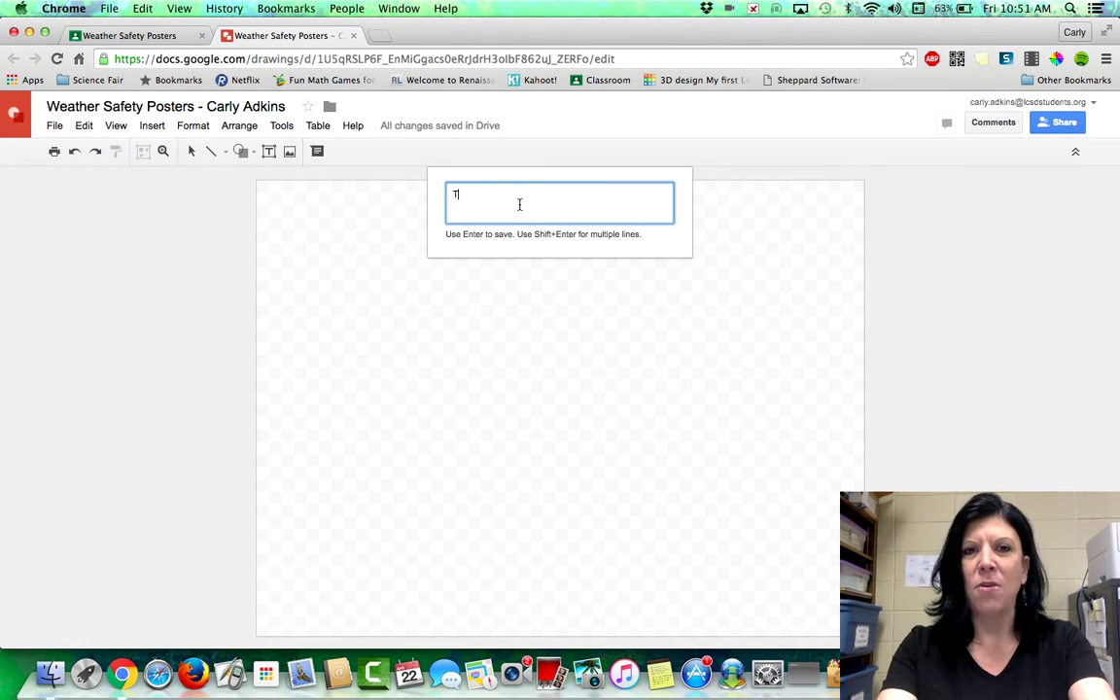
type("ornadoes")
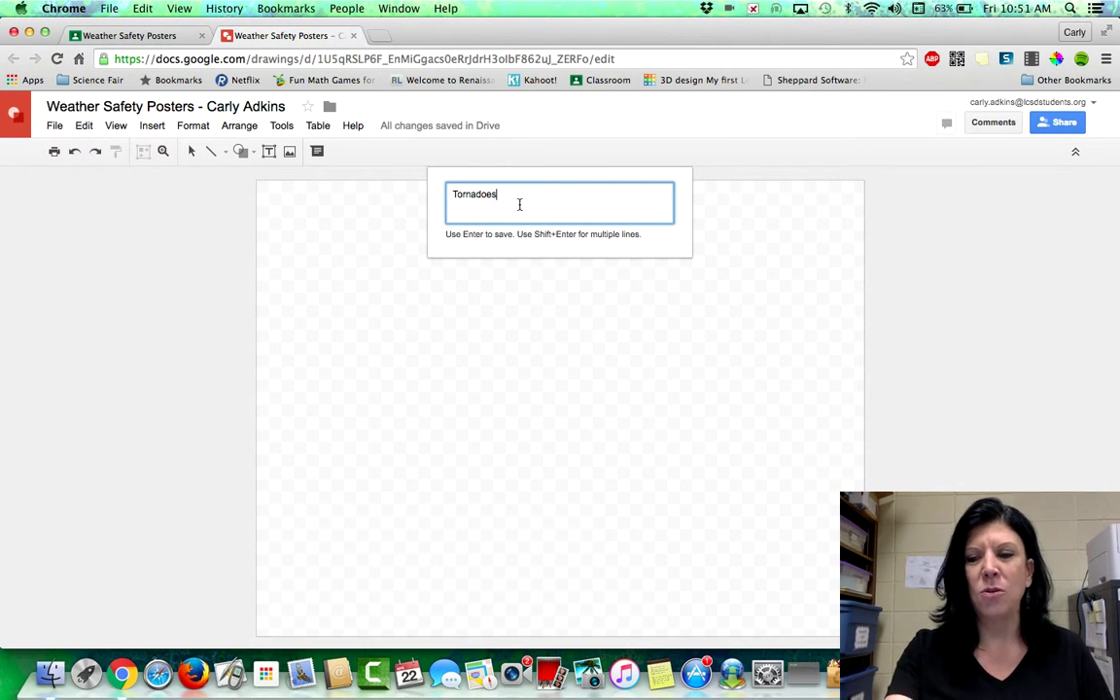
key("Return")
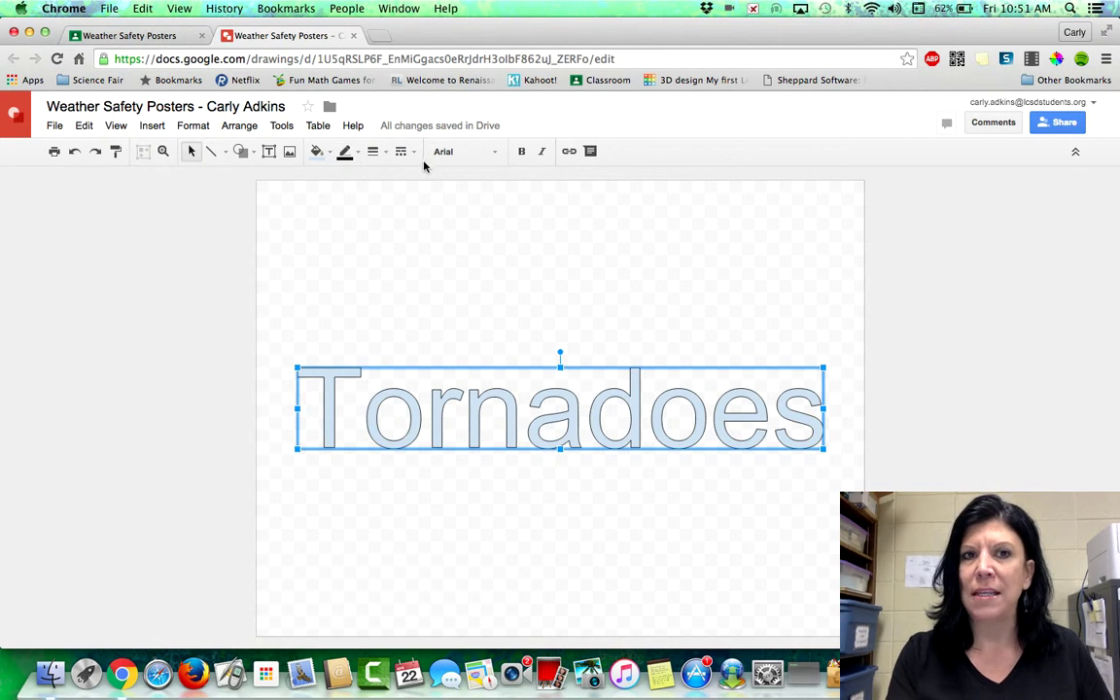
left_click(399, 255)
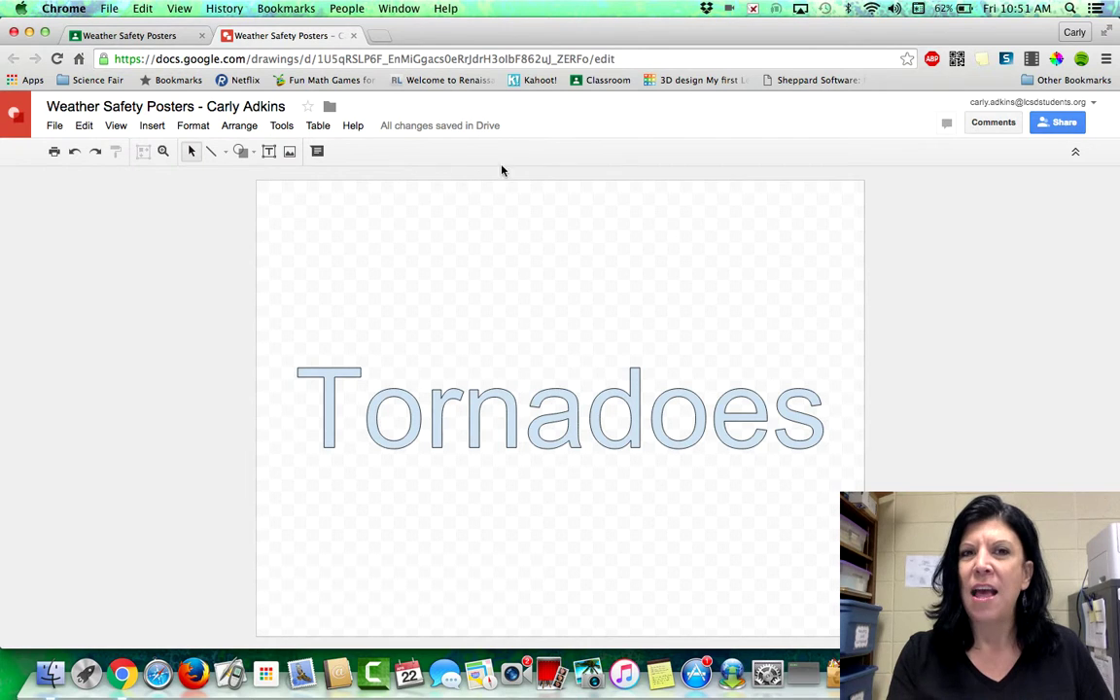
Fill the Tornadoes word art red and set its font to Original Surfer
left_click(504, 401)
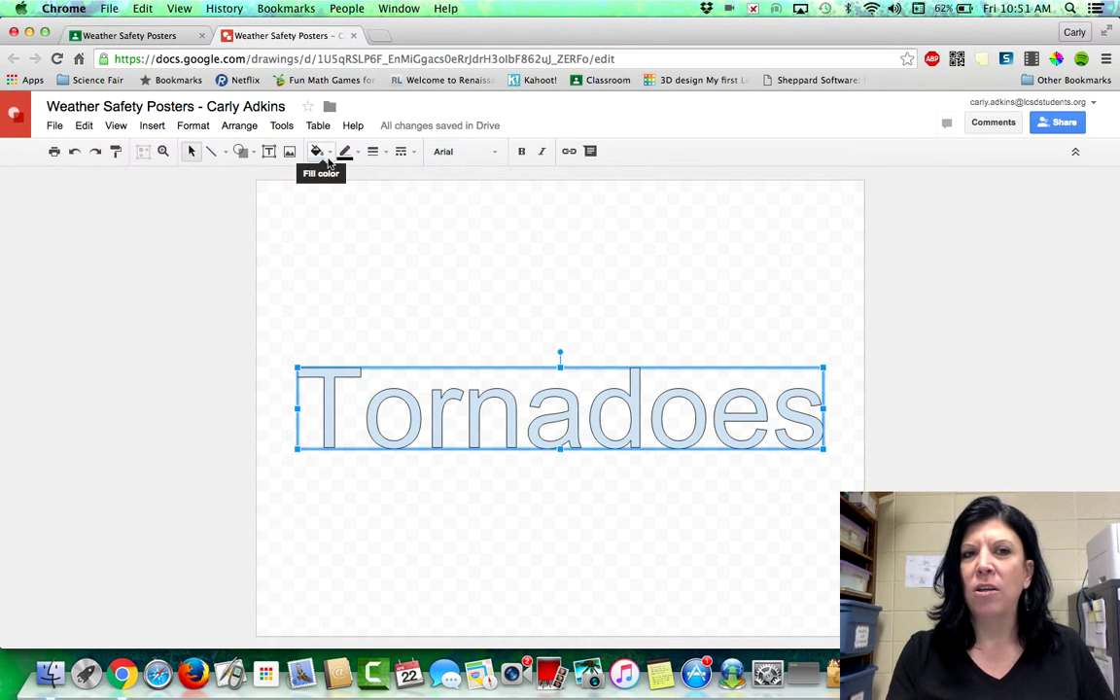
left_click(317, 151)
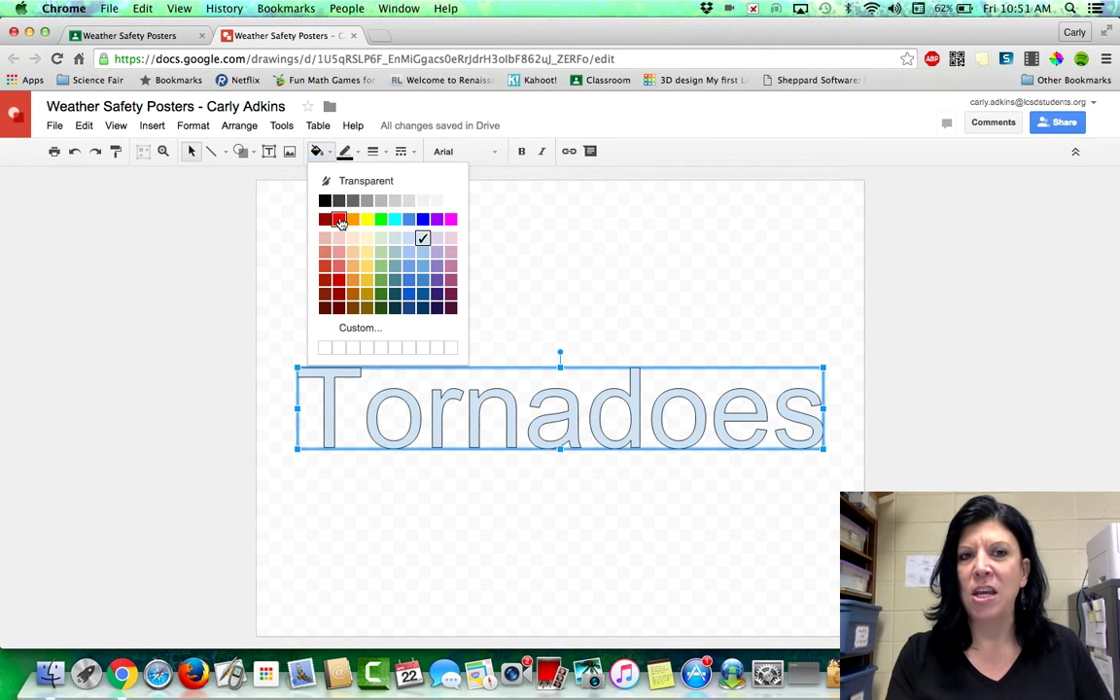
left_click(339, 222)
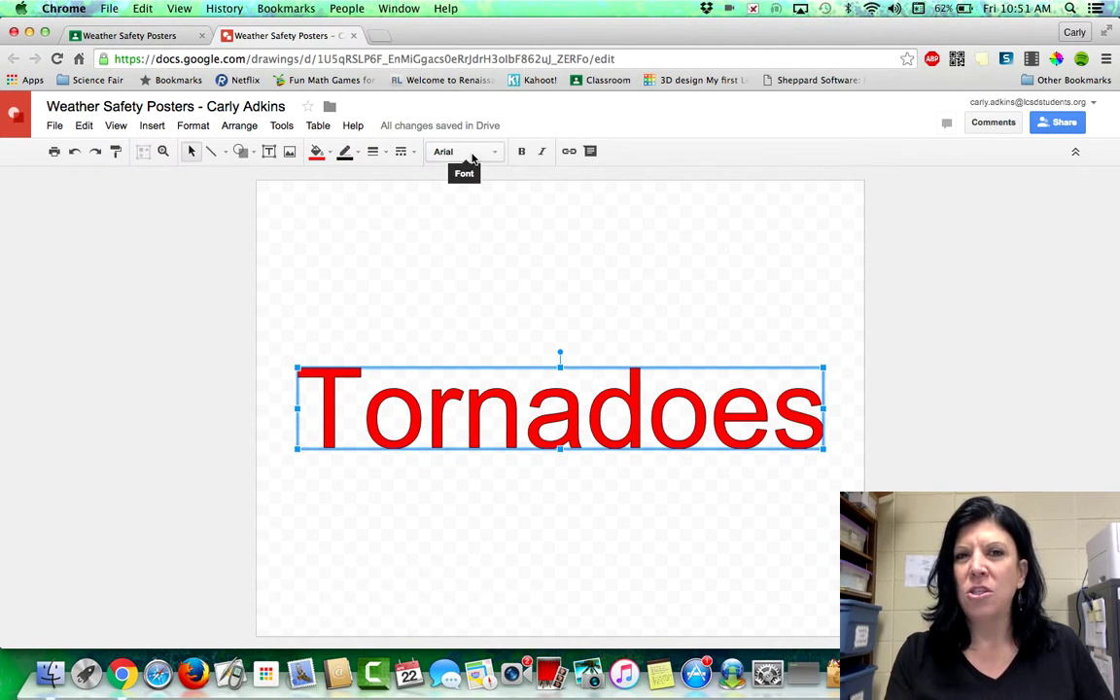
left_click(471, 154)
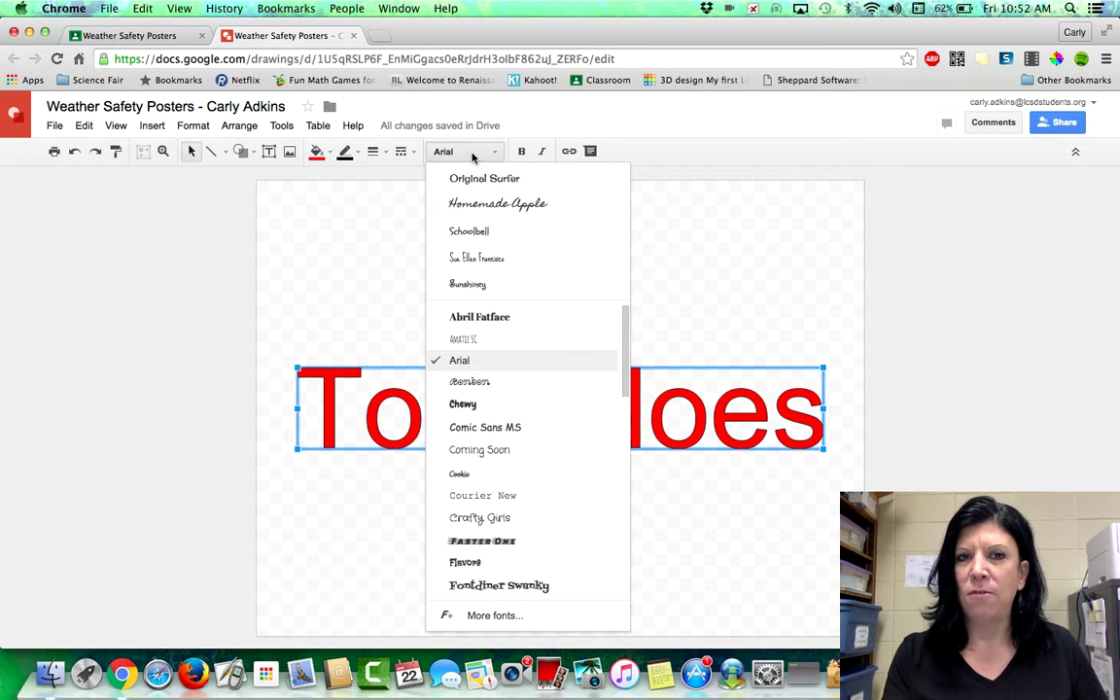
left_click(474, 180)
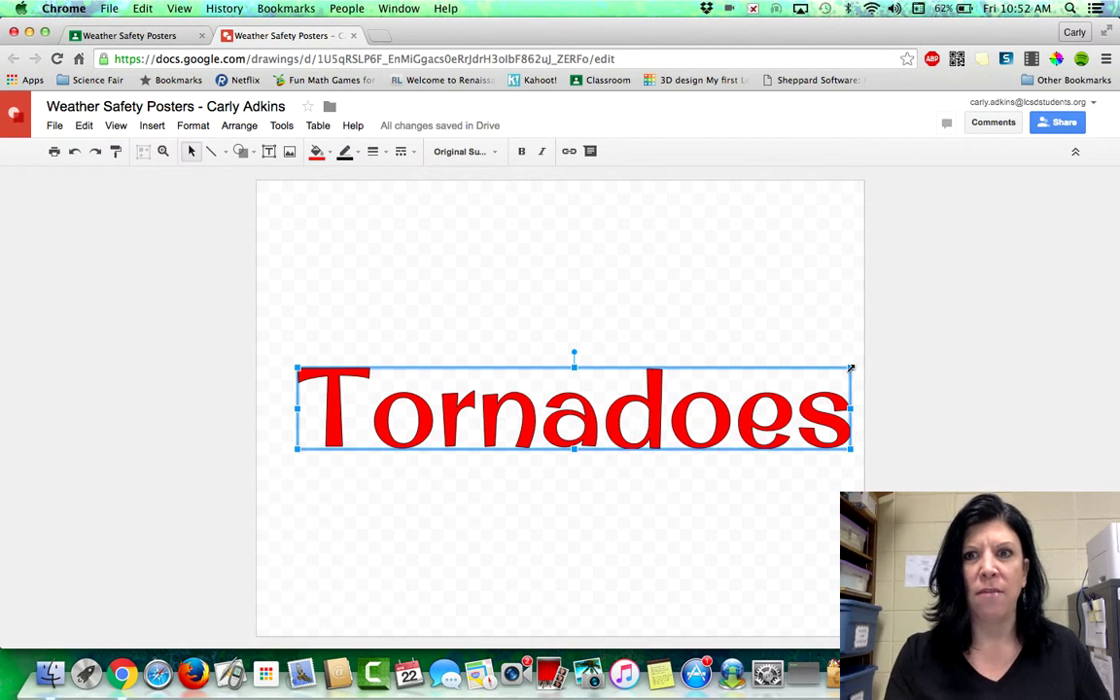
Narrow the Tornadoes title, move it to the poster top and tilt it clockwise
left_click_drag(851, 368, 645, 371)
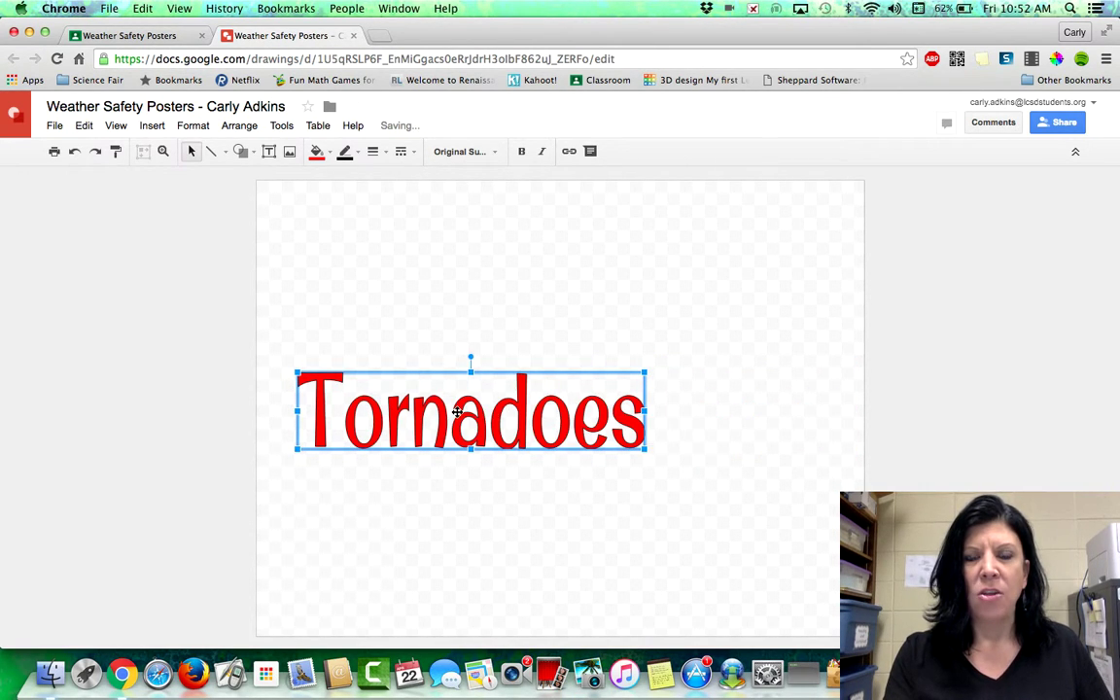
left_click_drag(506, 302, 532, 246)
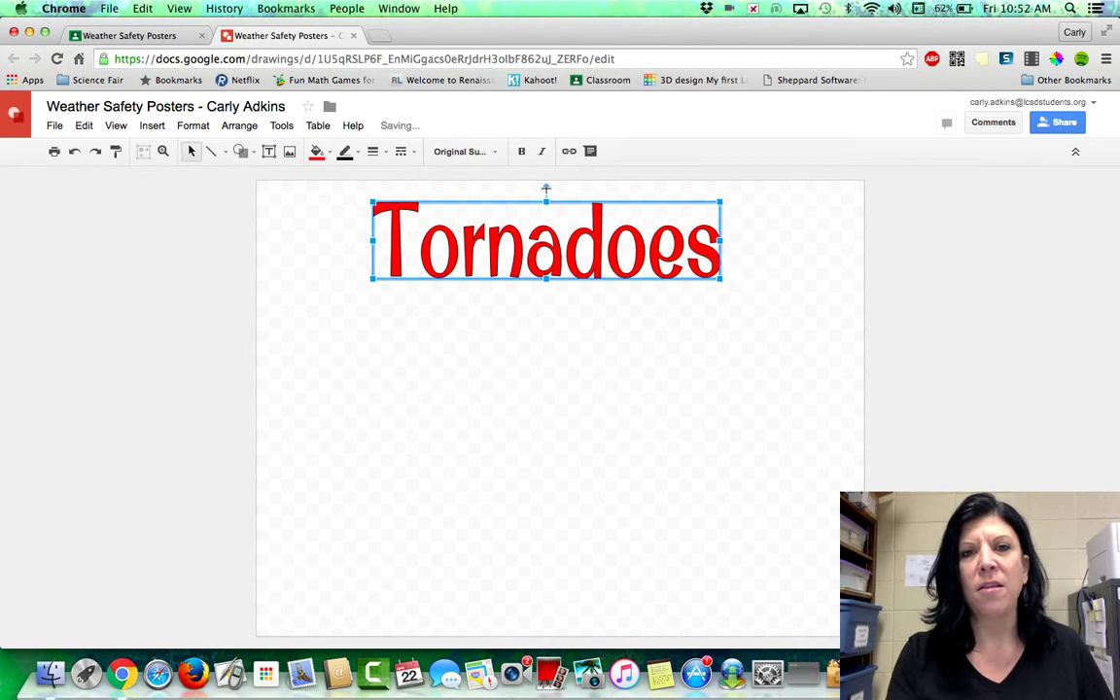
left_click_drag(547, 189, 552, 188)
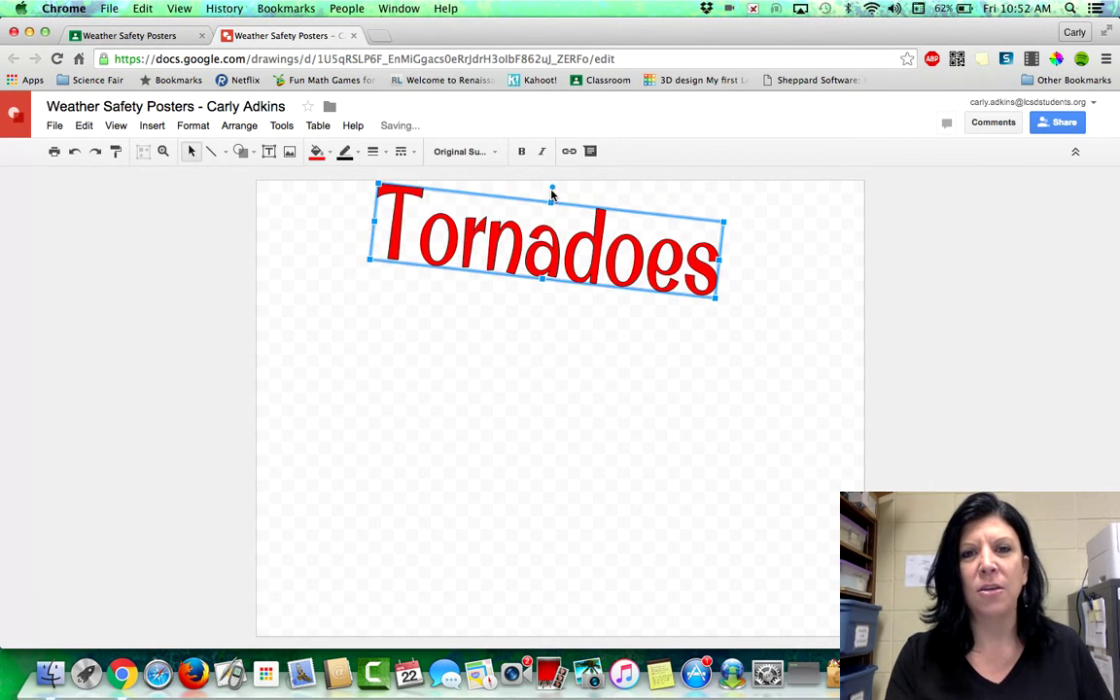
left_click_drag(552, 233, 551, 255)
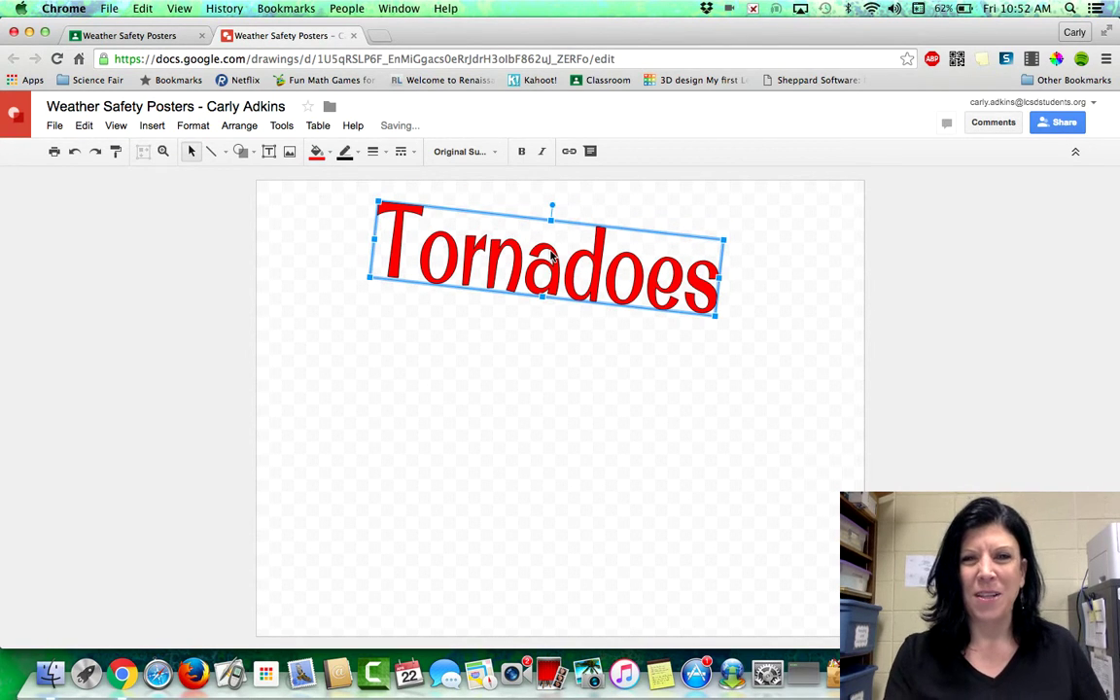
left_click(550, 392)
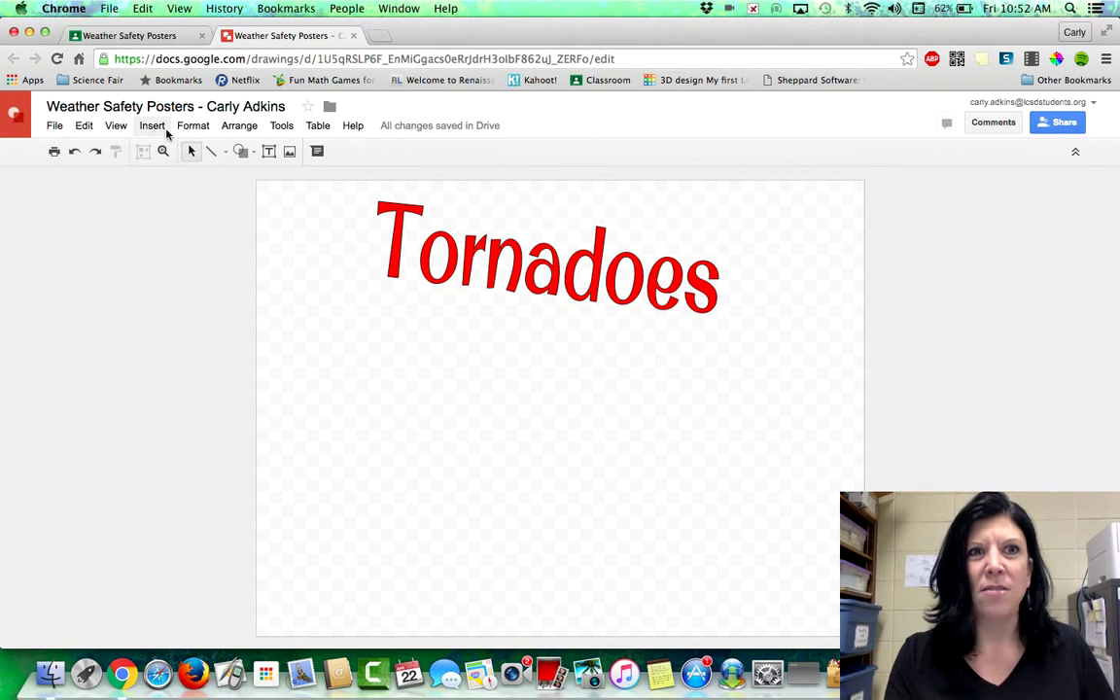
left_click(152, 126)
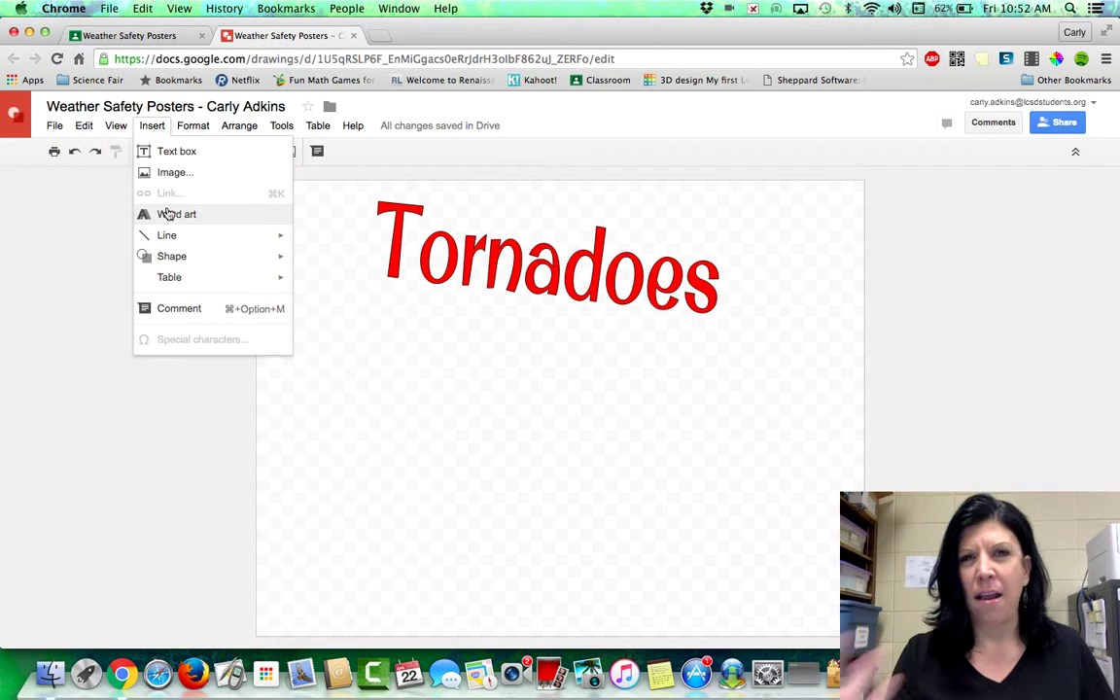
left_click(398, 528)
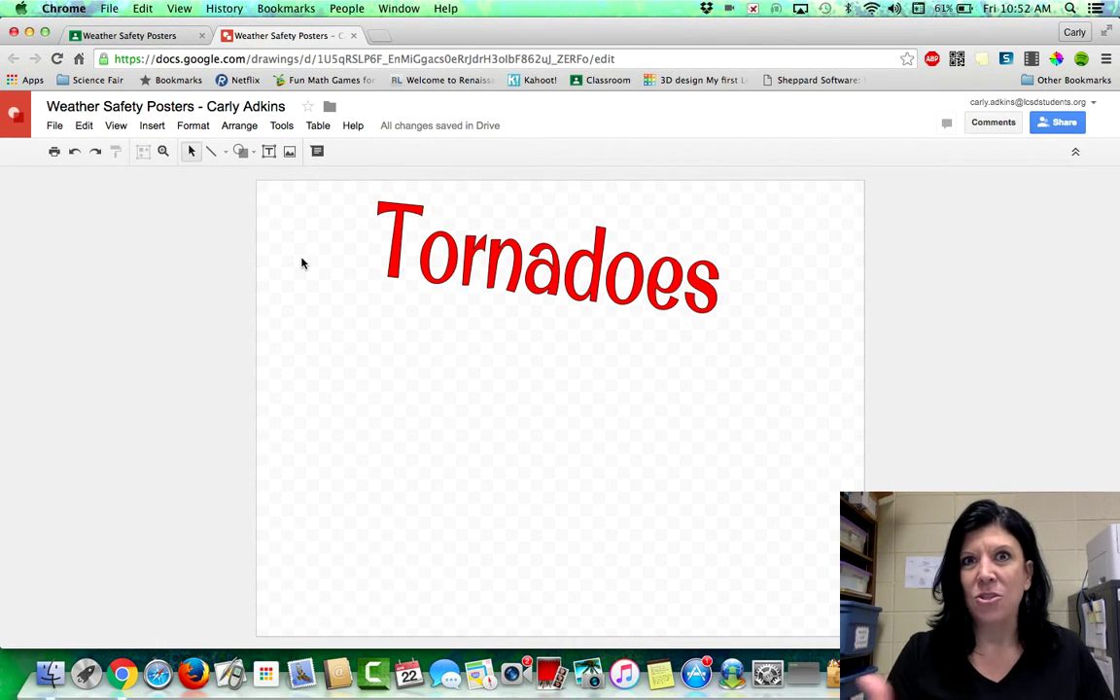
left_click(291, 155)
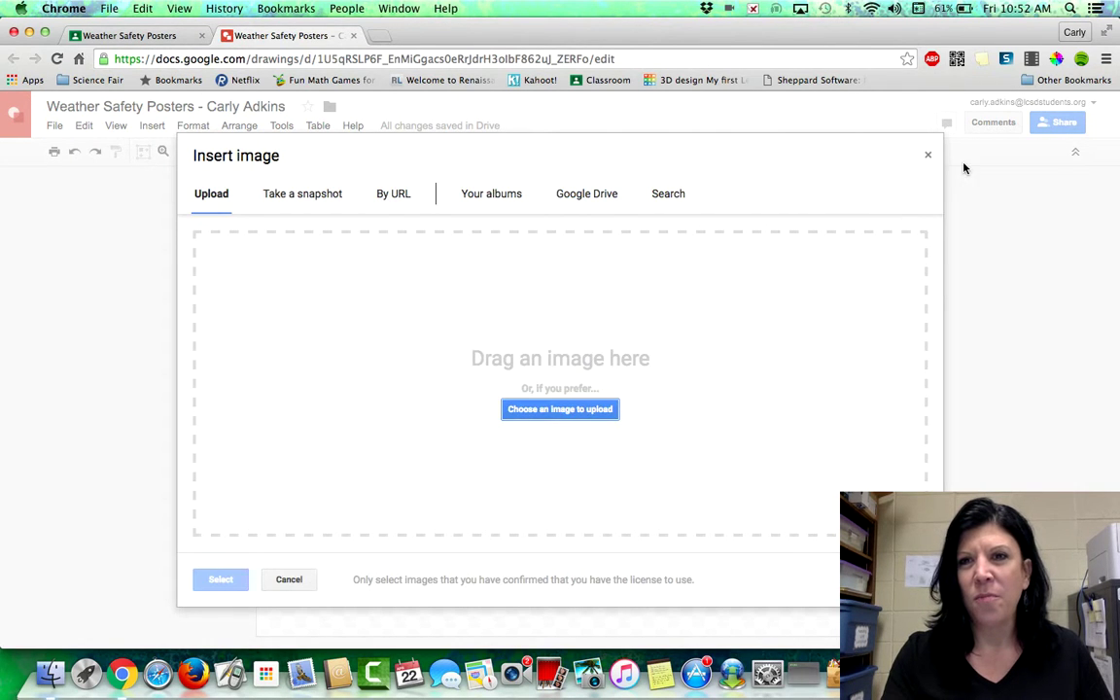
left_click(925, 151)
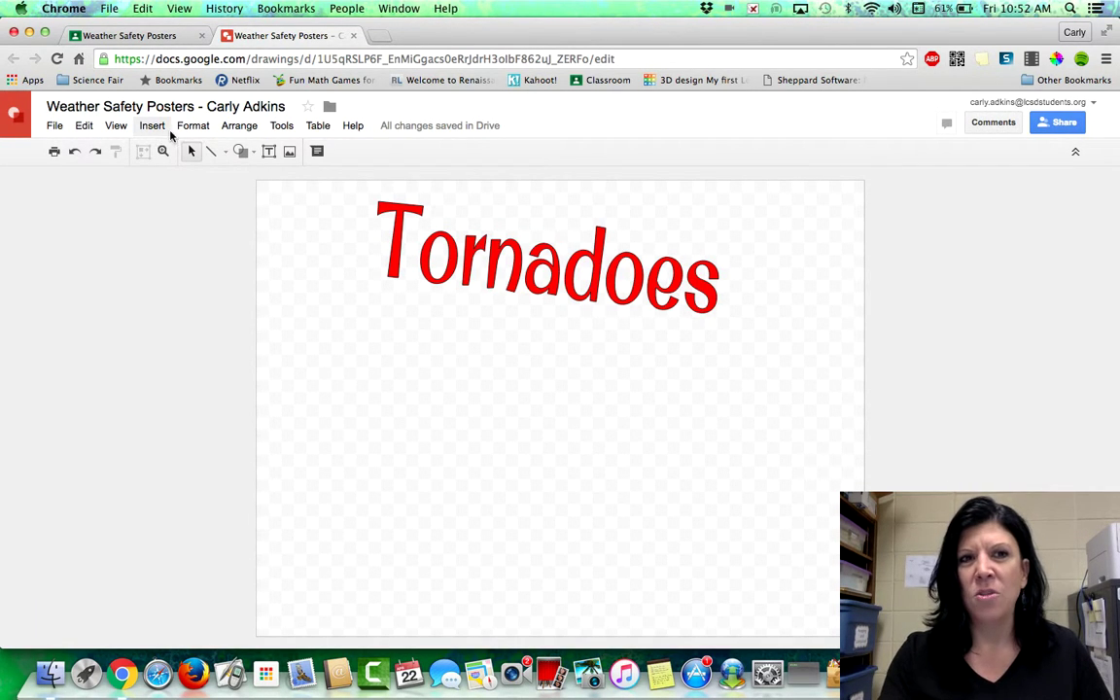
Open Research image search filtered to 'Free to use, share or modify, even commercially'
left_click(286, 131)
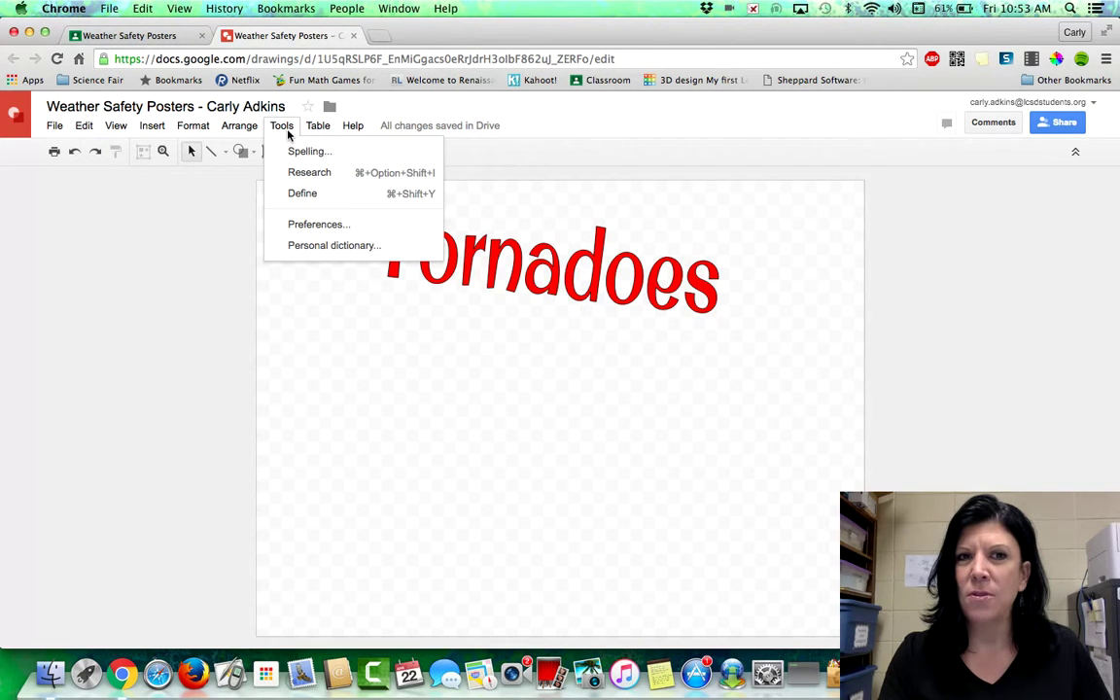
left_click(299, 174)
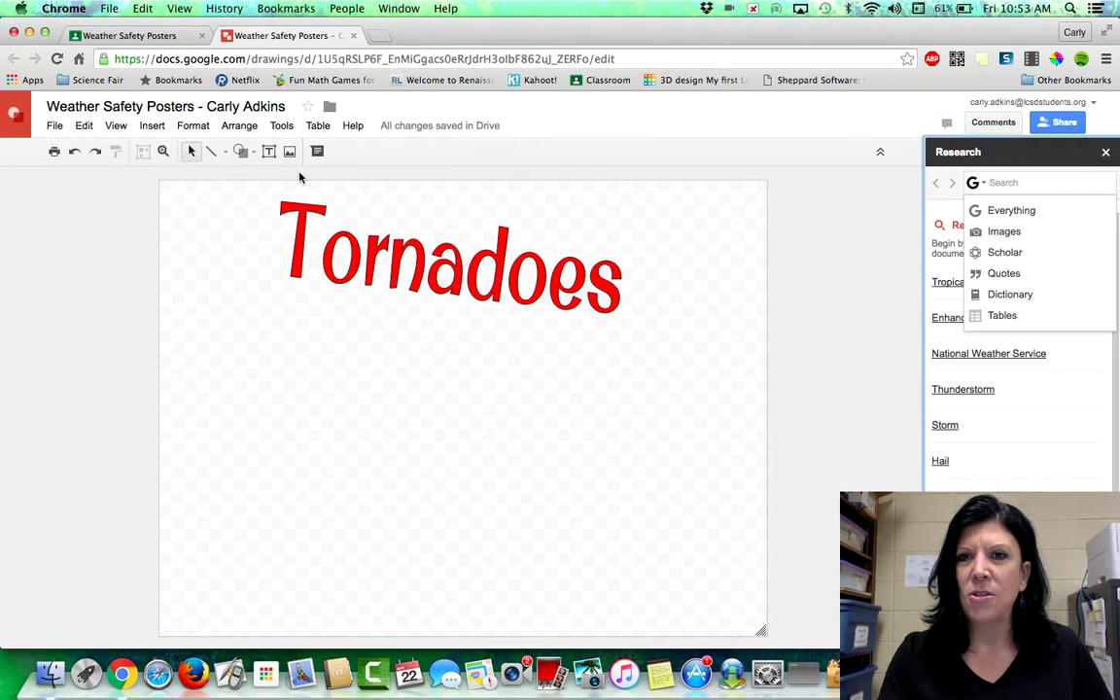
left_click(1004, 234)
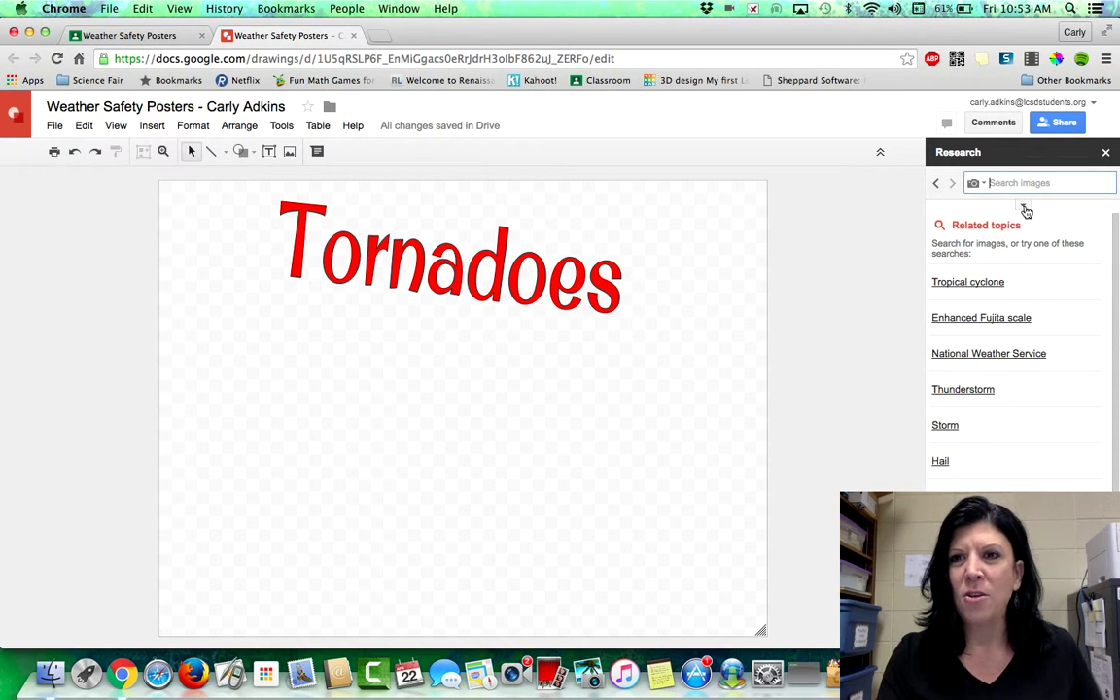
left_click(1025, 209)
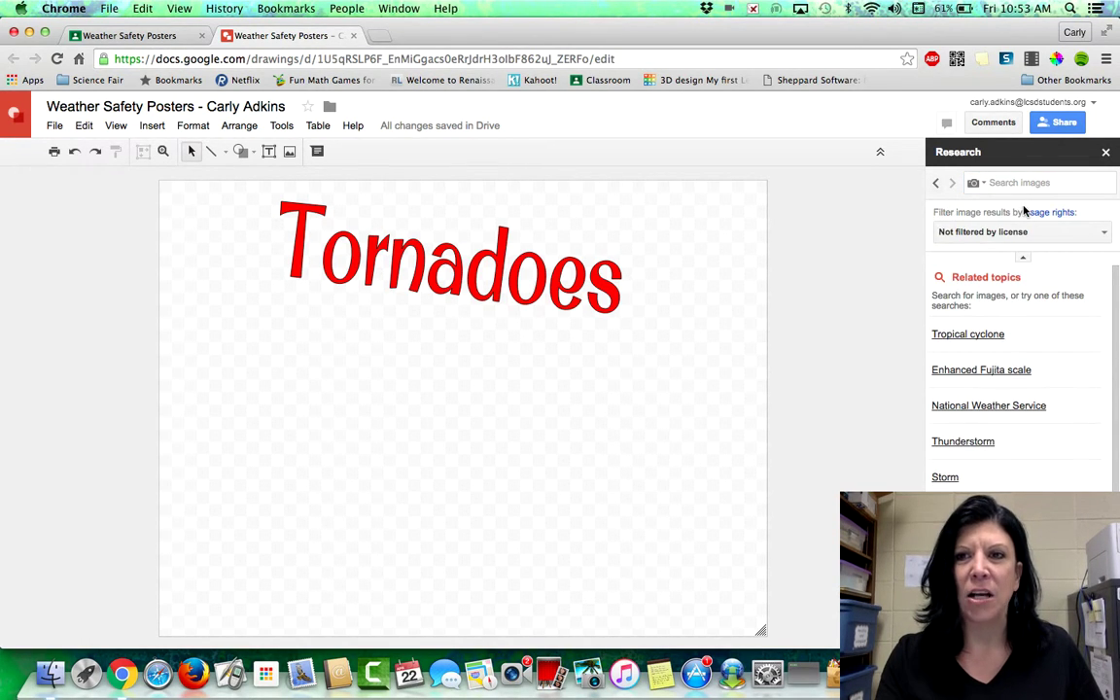
left_click(964, 232)
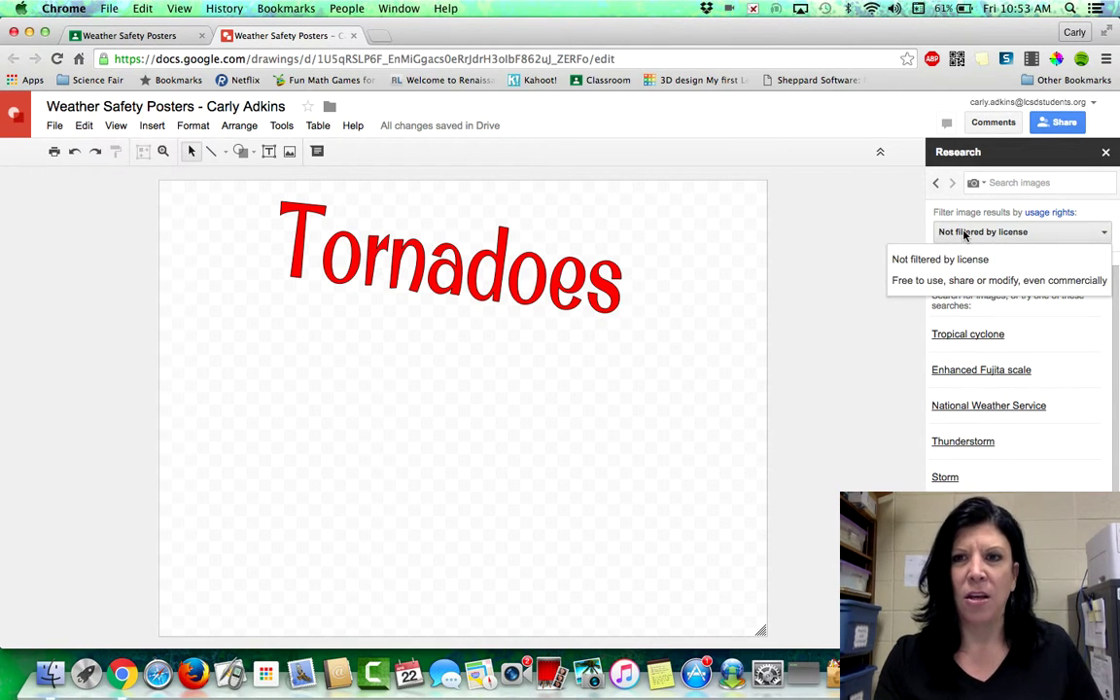
left_click(904, 286)
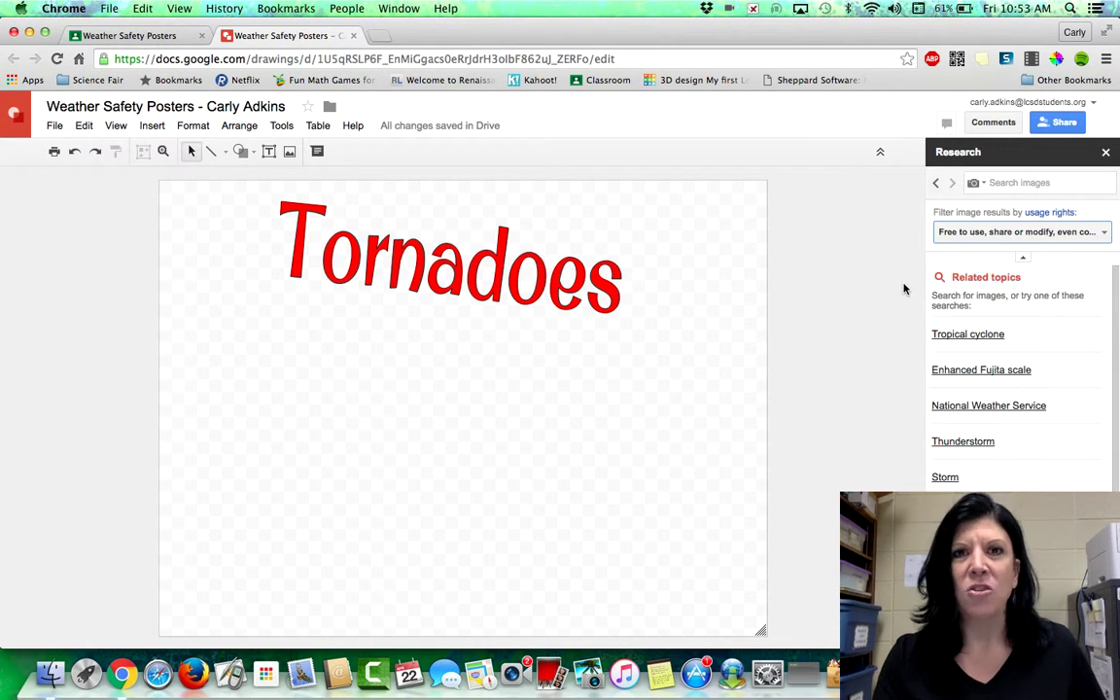
left_click(1001, 182)
Search images for 'tornadoes' and place a tornado photo below the title
type("to")
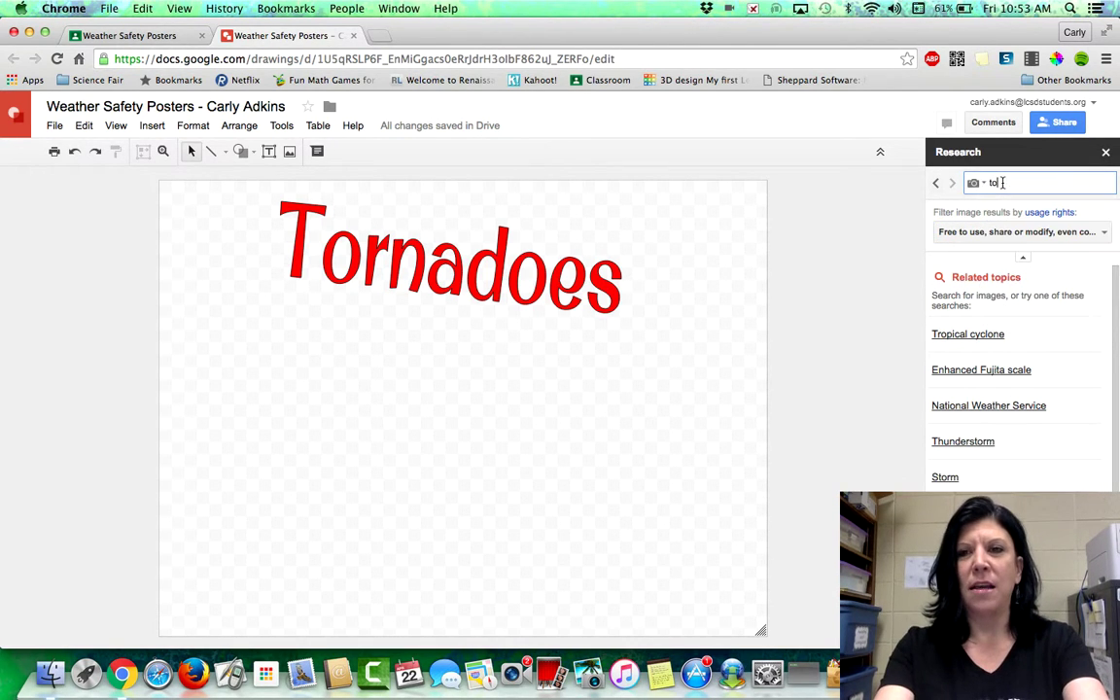
type("rnadoes")
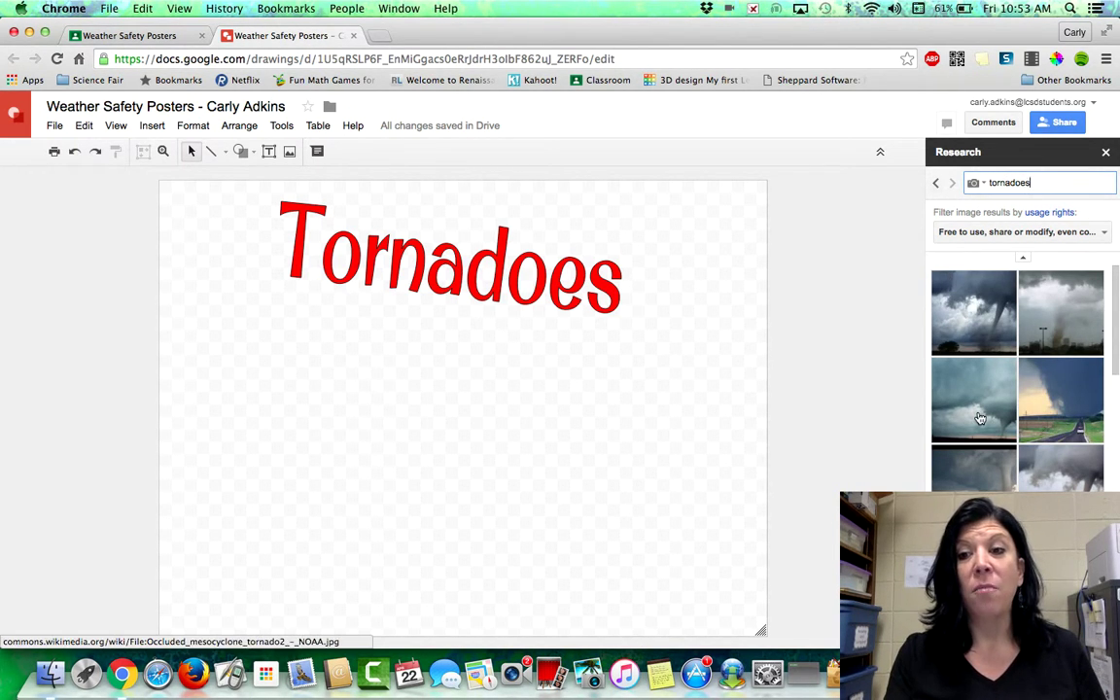
mouse_move(1061, 472)
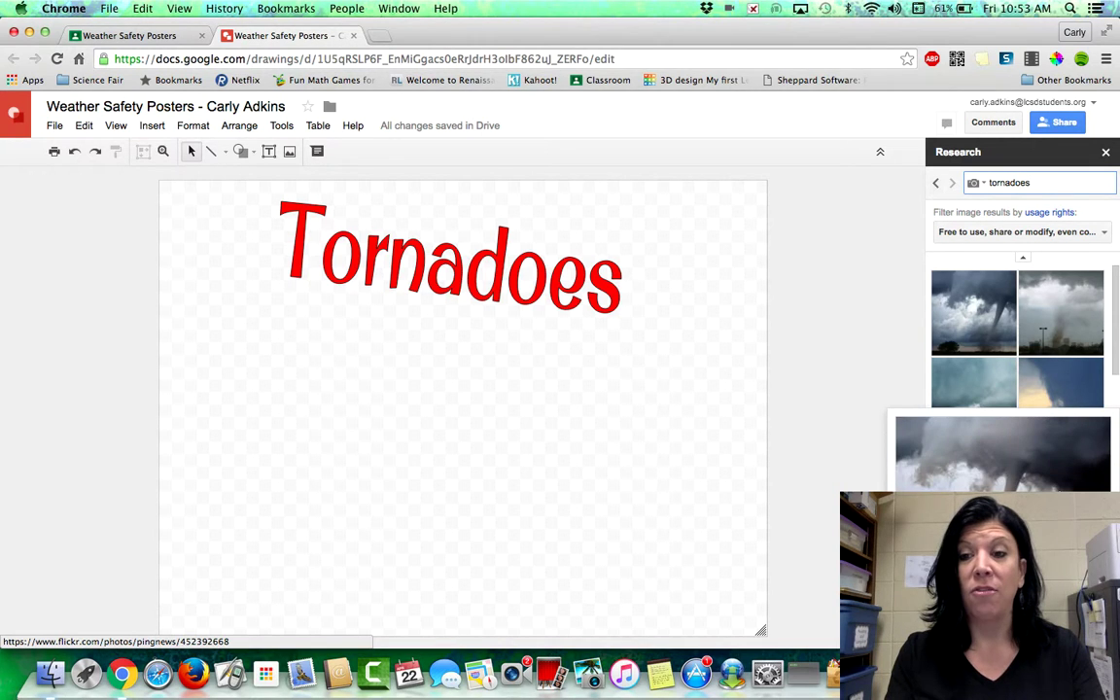
left_click_drag(1061, 471, 421, 431)
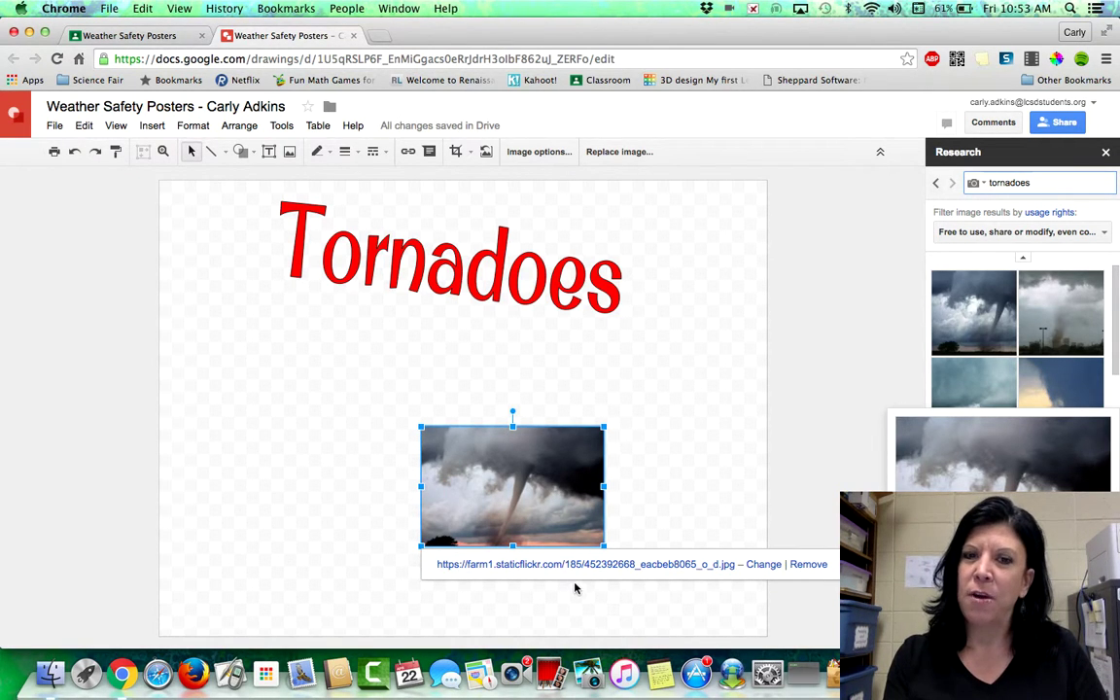
left_click(596, 595)
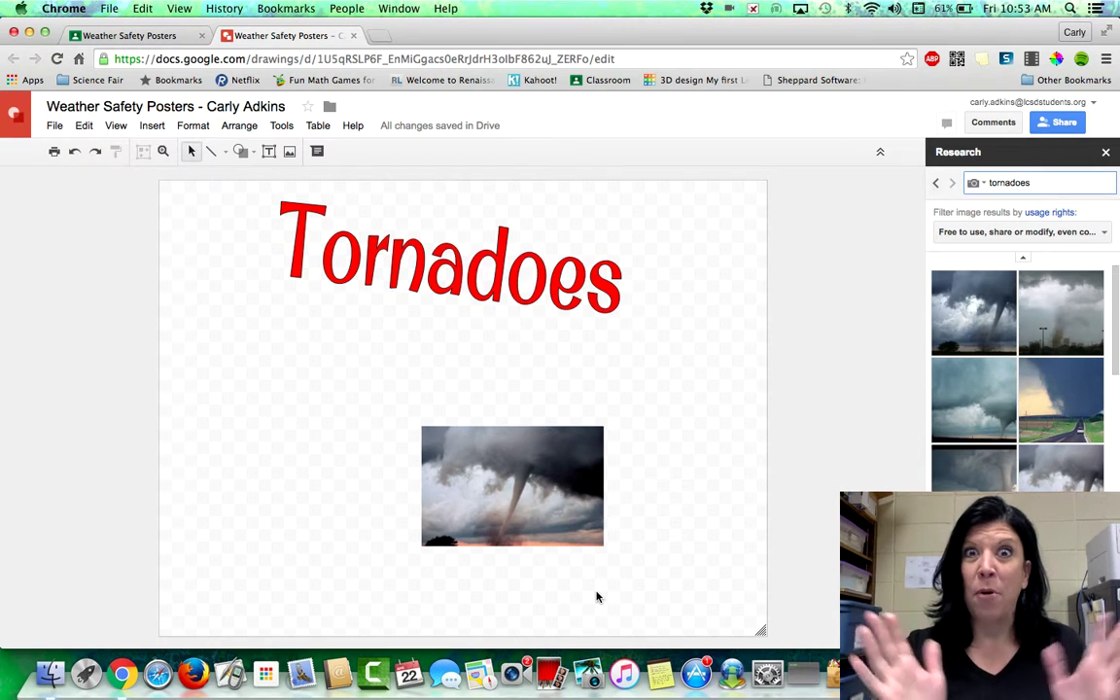
left_click(555, 540)
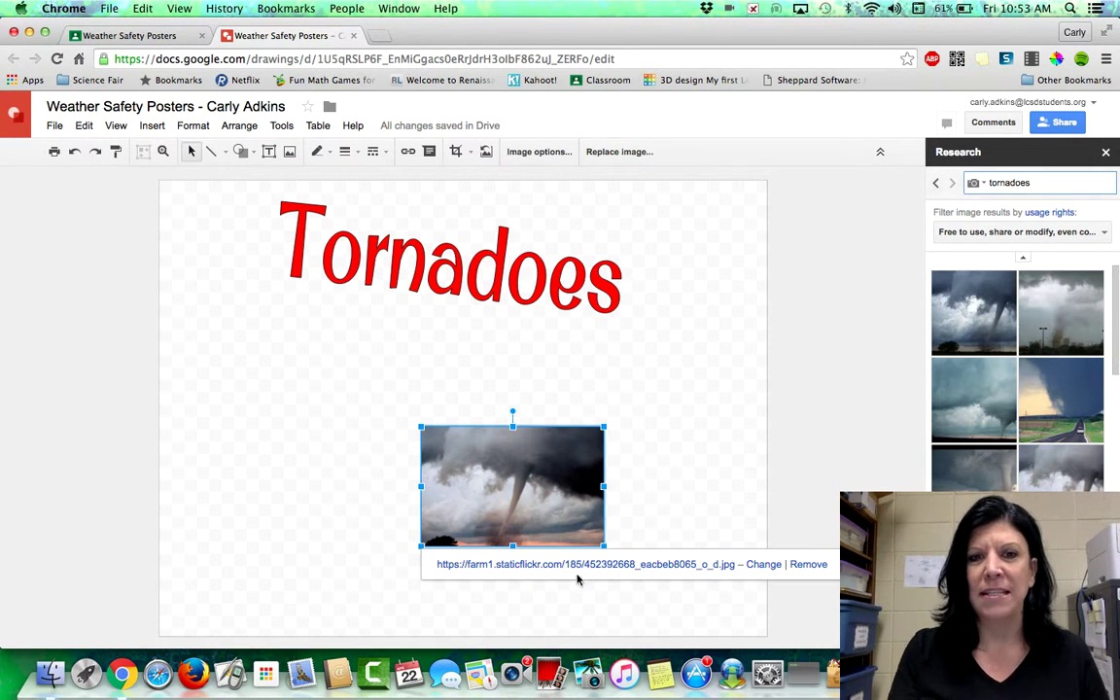
left_click(596, 608)
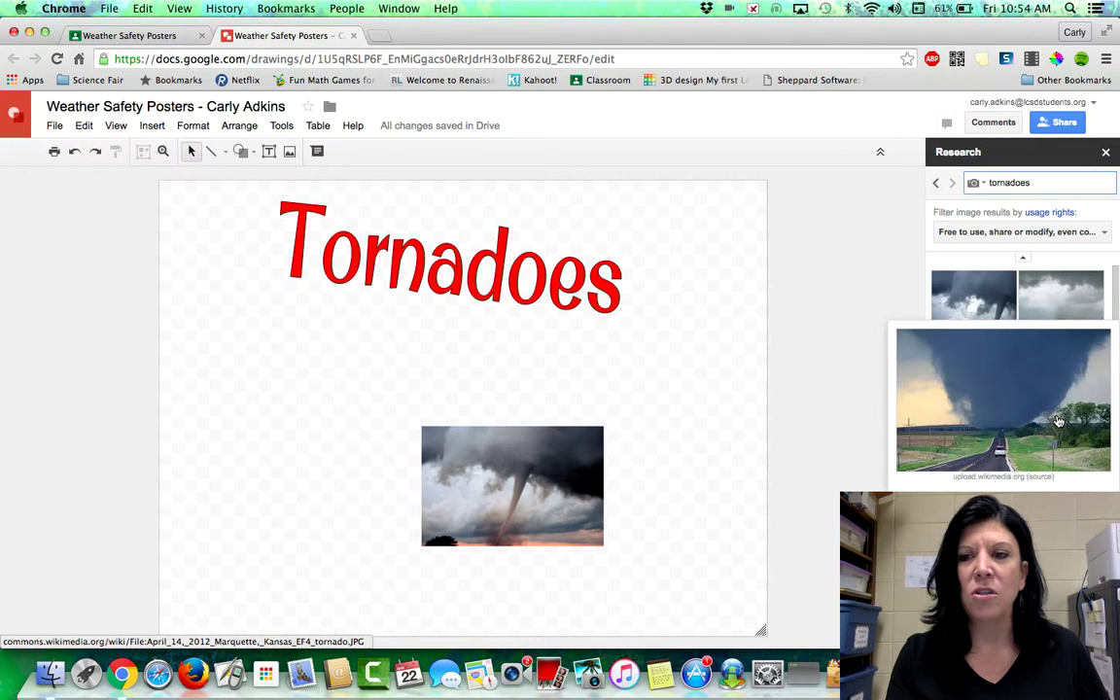
Open a tornado image's source page, then close it and the reopened tornado video tab
left_click(1059, 420)
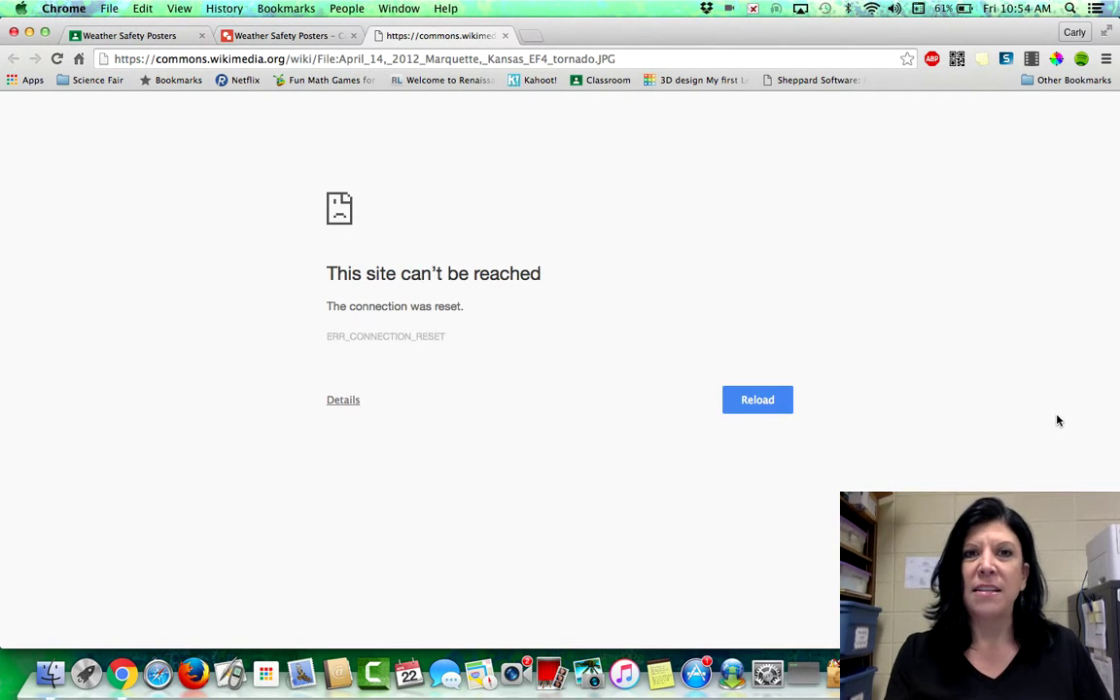
left_click(761, 407)
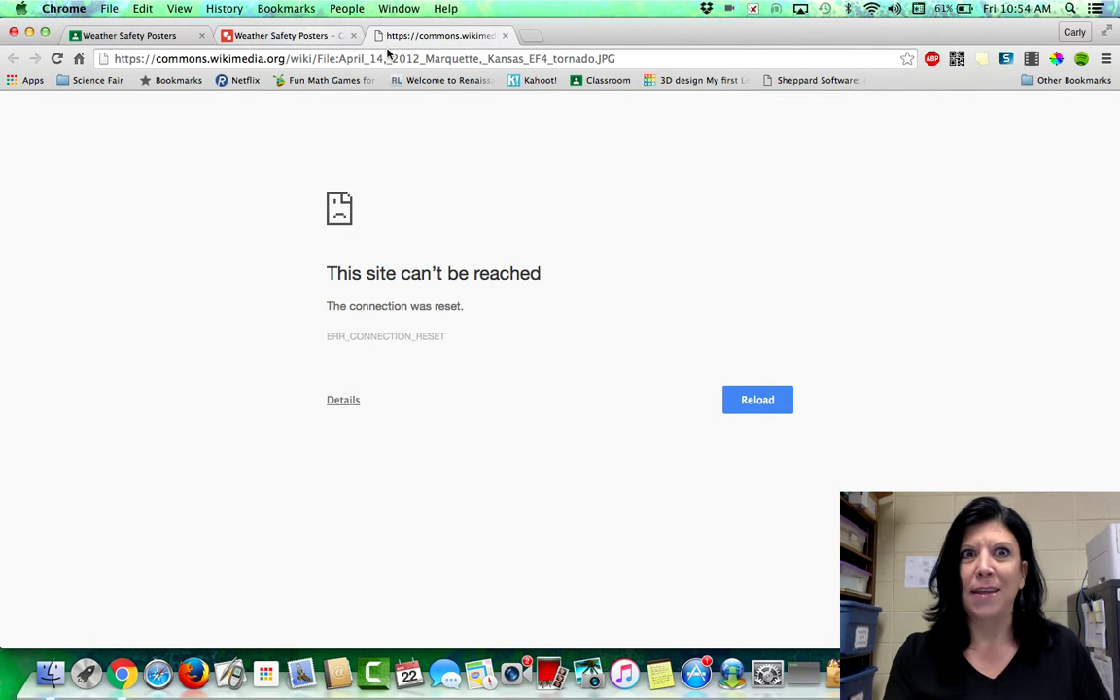
left_click(506, 36)
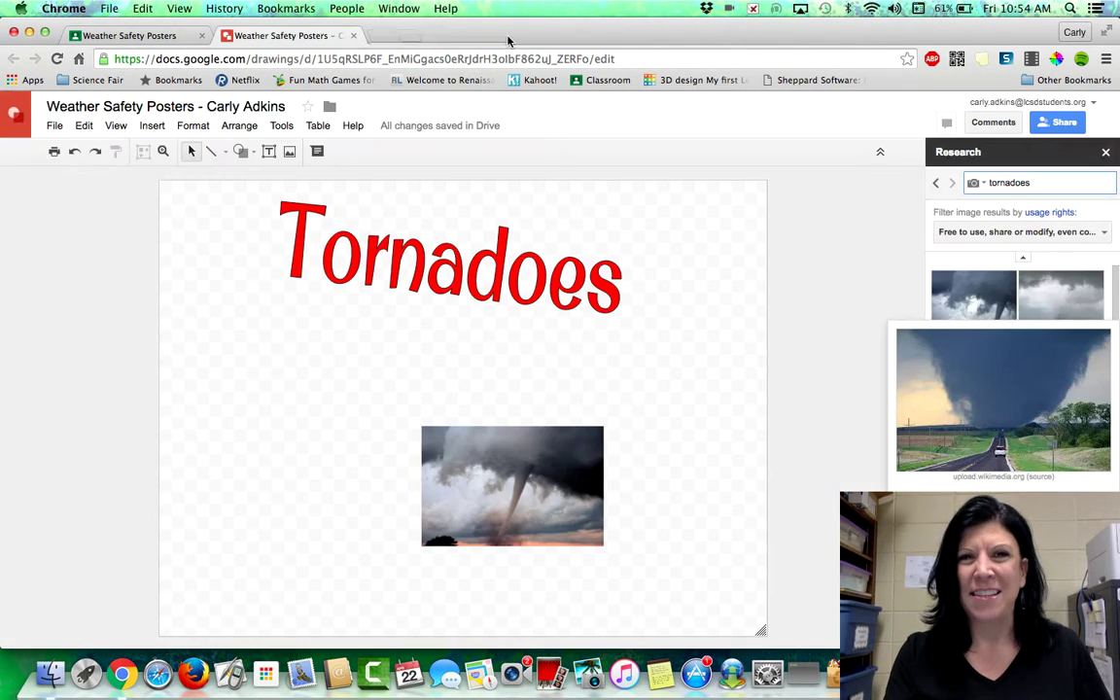
key("super+shift+t")
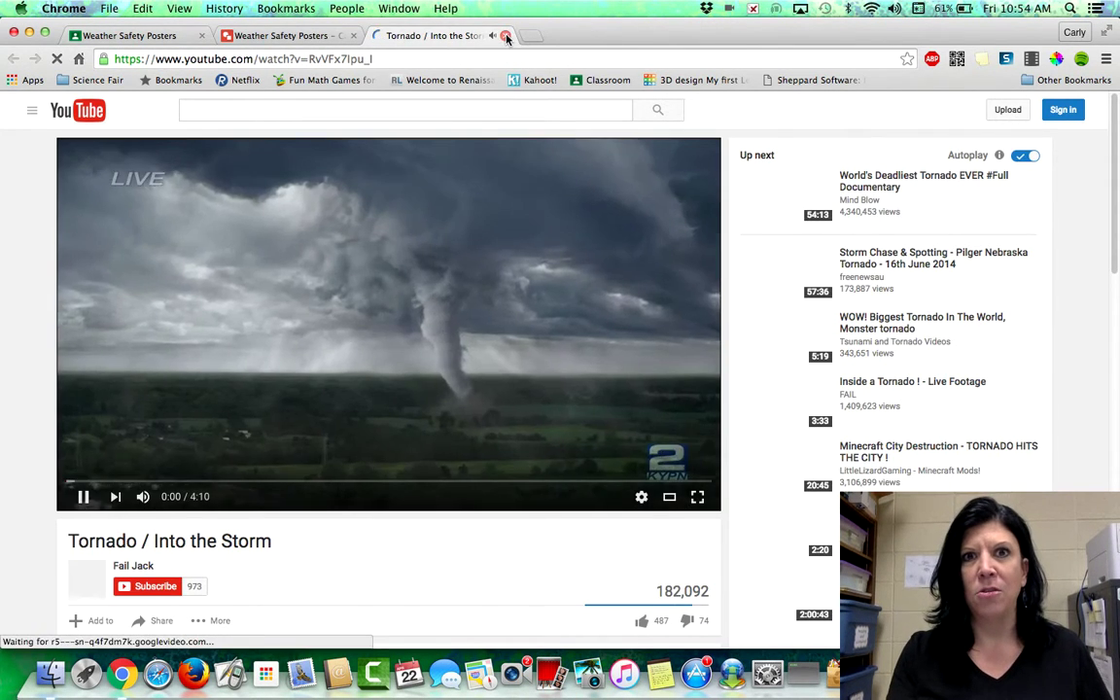
left_click(505, 36)
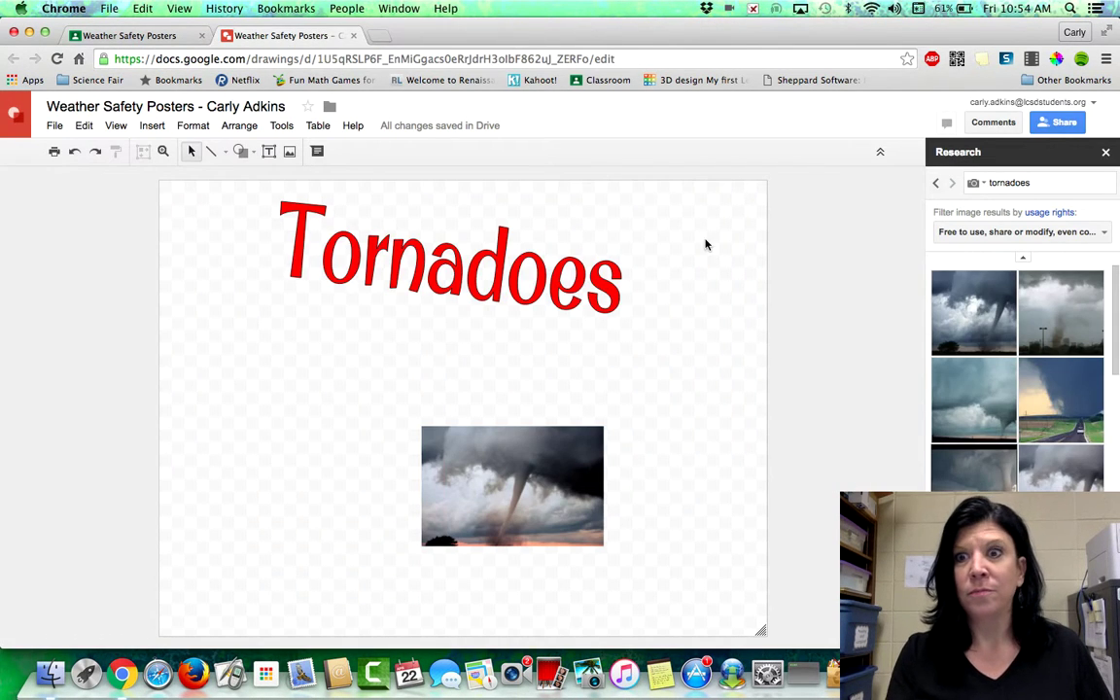
Open the 'Tornadoes of 2004' source article for another image result, then close it
scroll(999, 420, "down", 3)
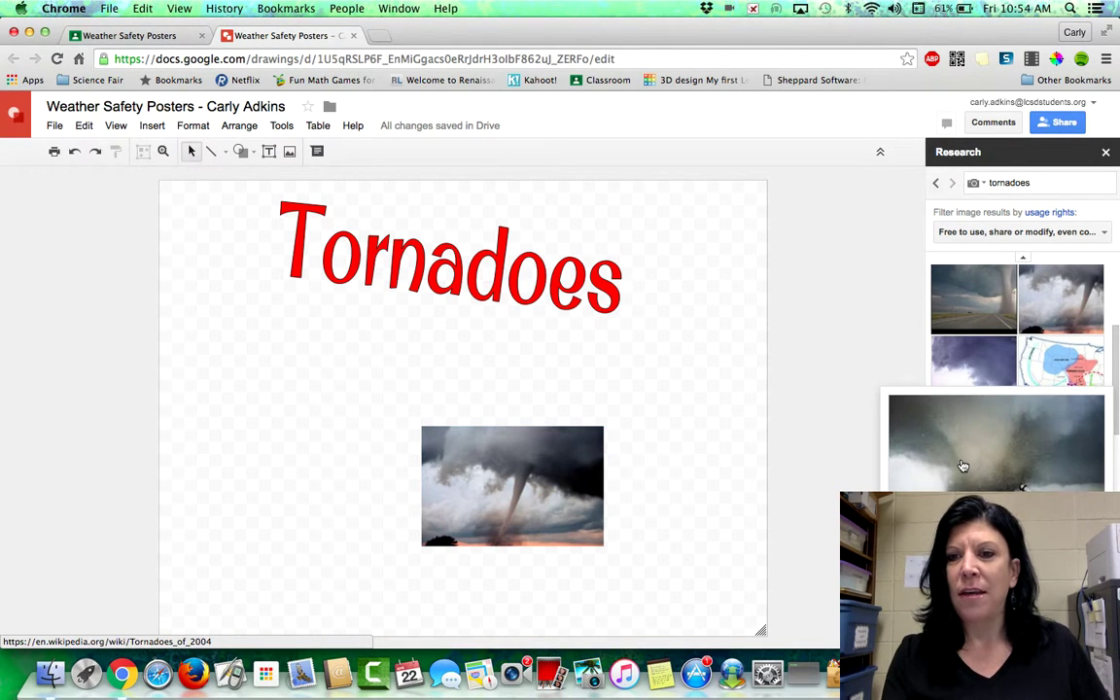
left_click(963, 466)
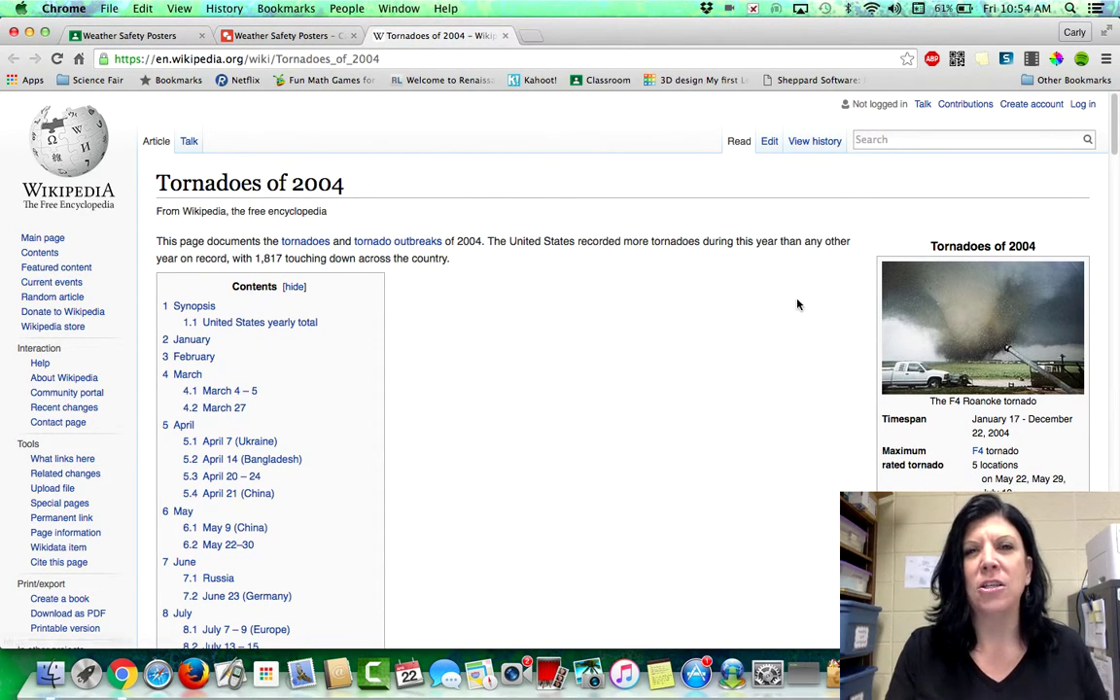
left_click(504, 36)
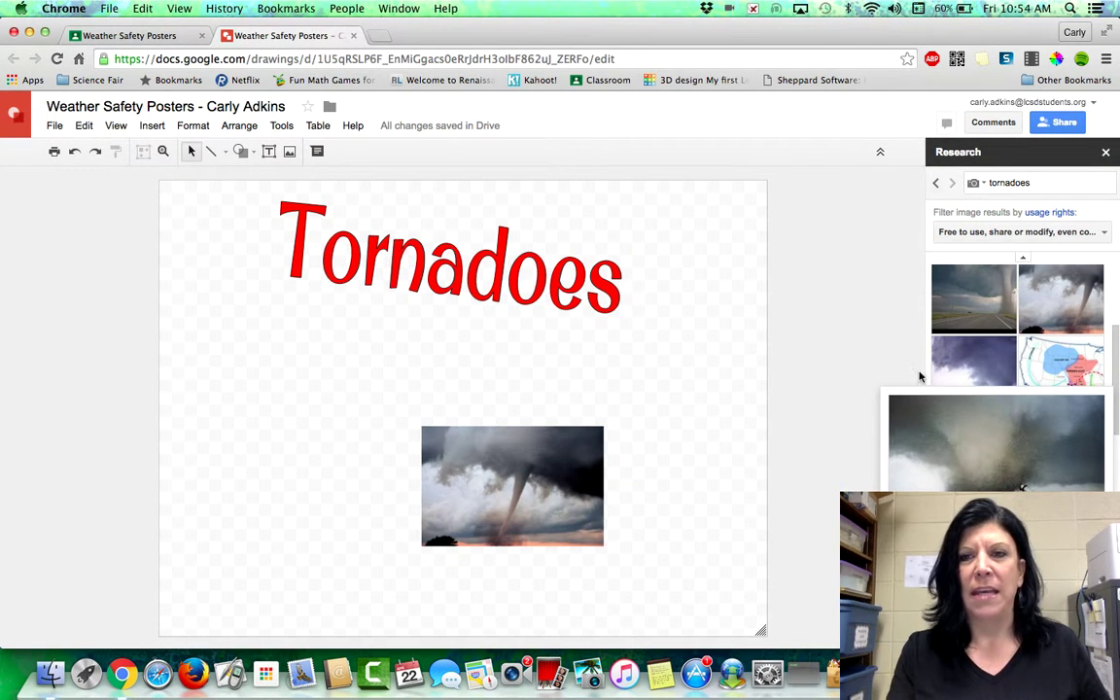
Add a second tornado image to the poster, then delete it
scroll(1100, 413, "down", 5)
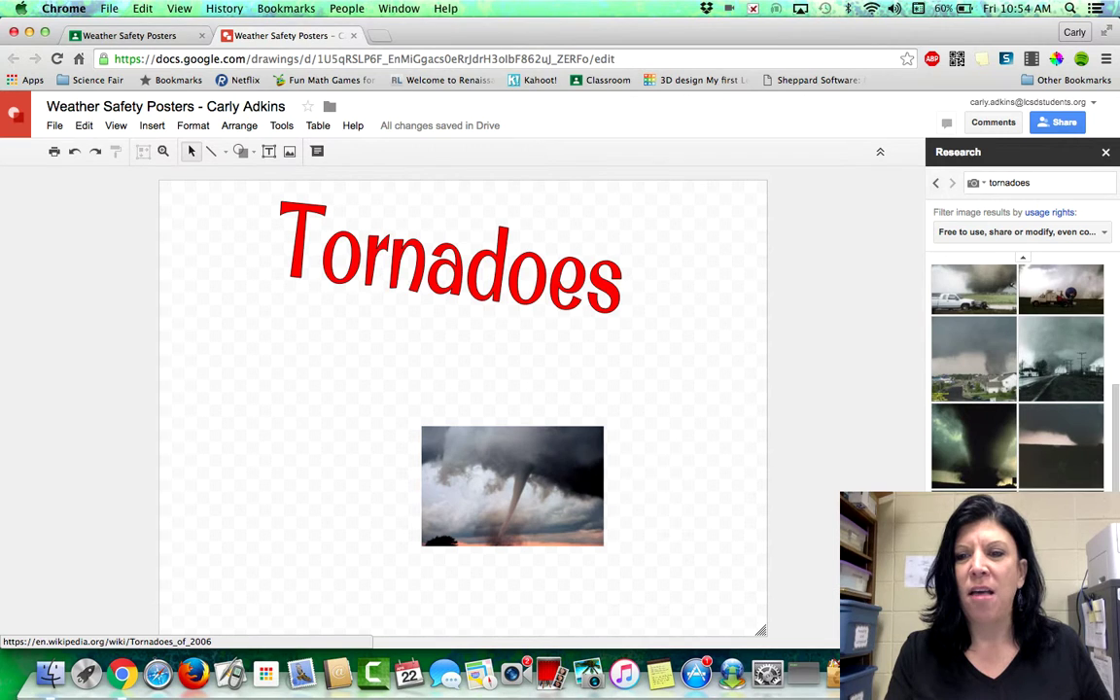
mouse_move(974, 438)
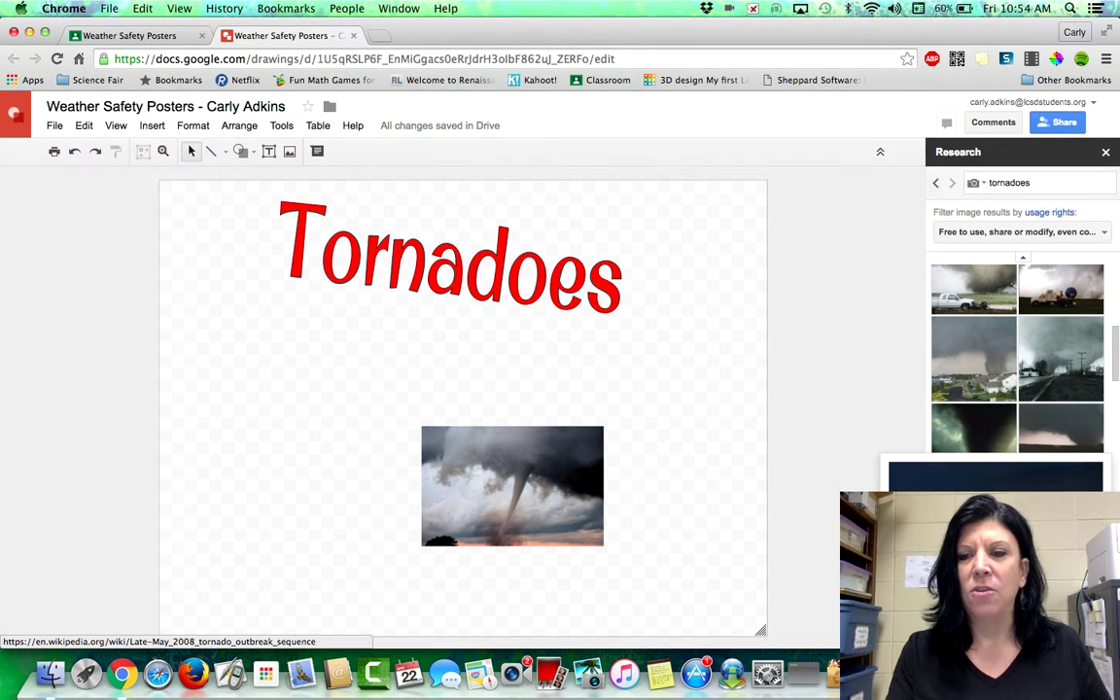
left_click_drag(972, 540, 851, 491)
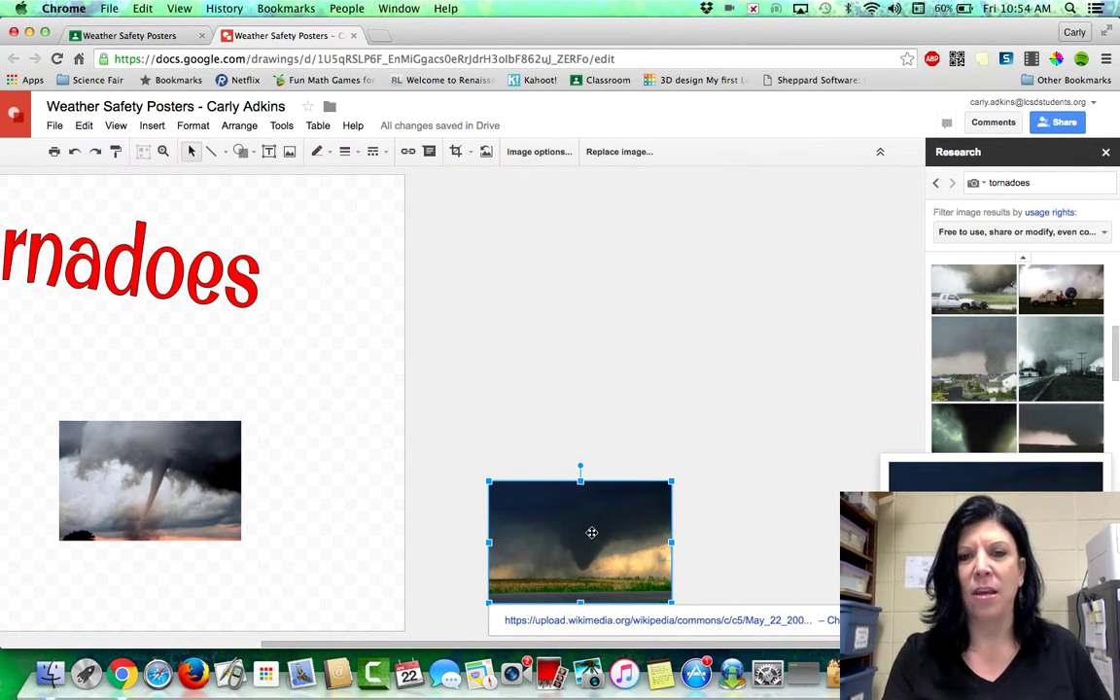
key("Delete")
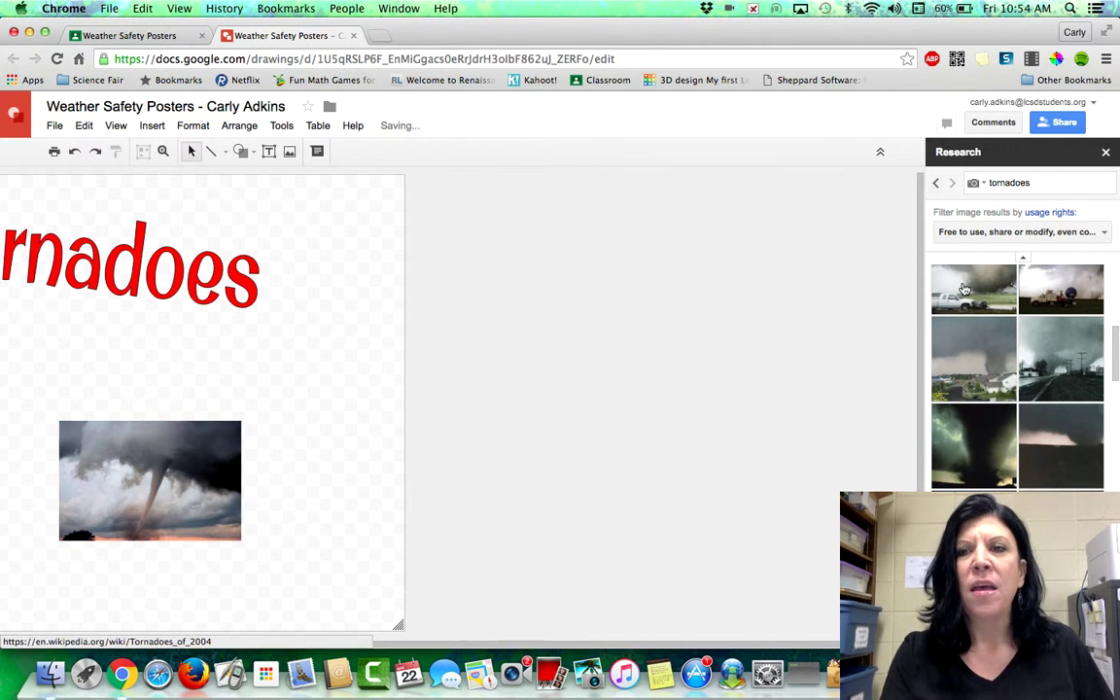
Reopen Research with image search and usage filter, then close the panel again
left_click(1107, 156)
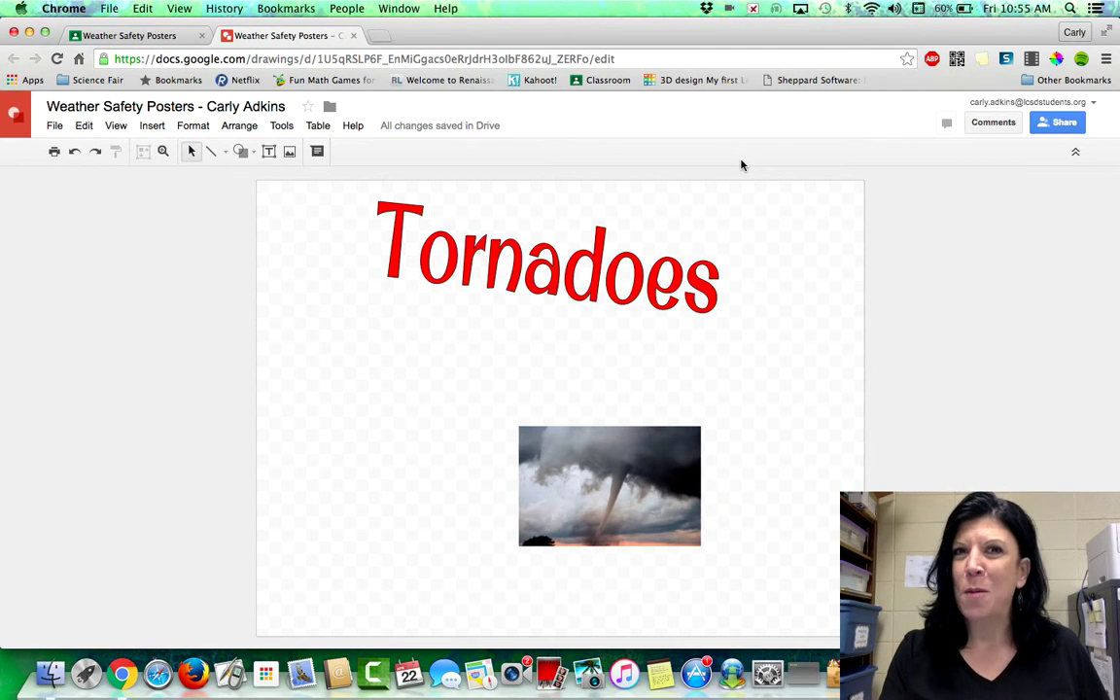
left_click(282, 125)
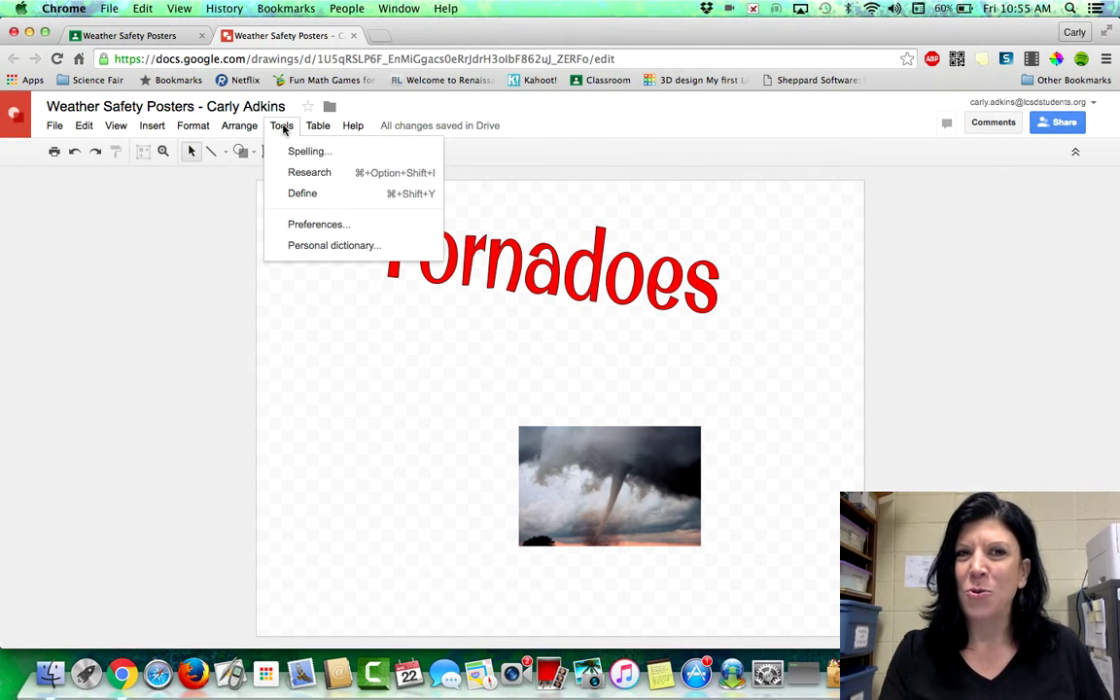
left_click(310, 173)
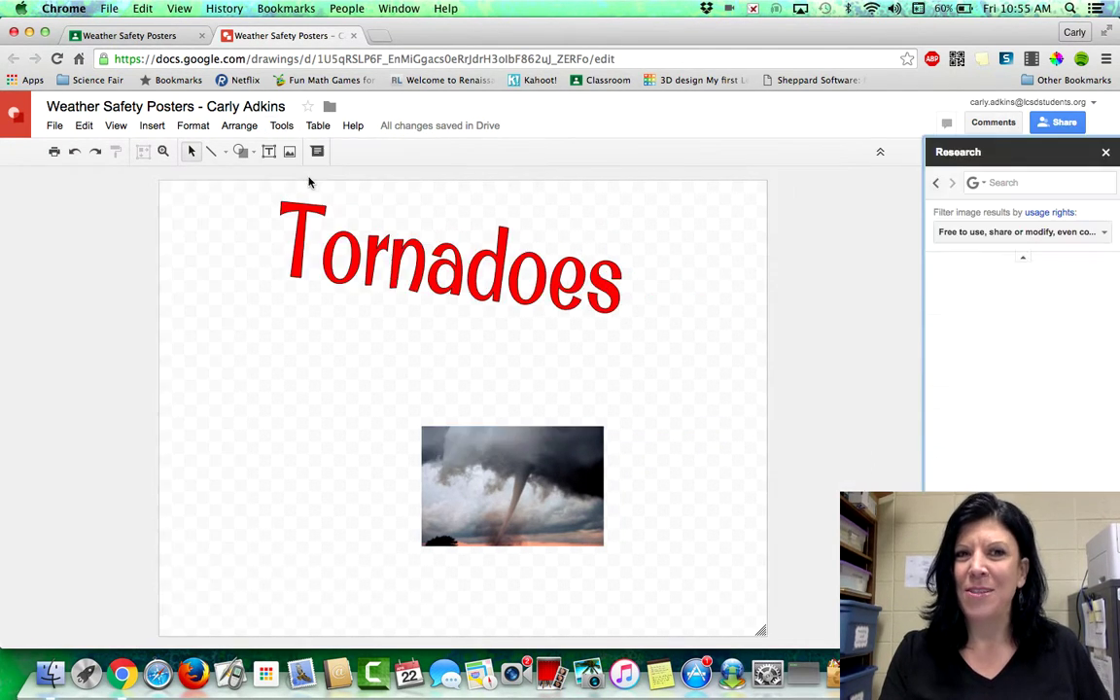
left_click(981, 187)
left_click(1006, 228)
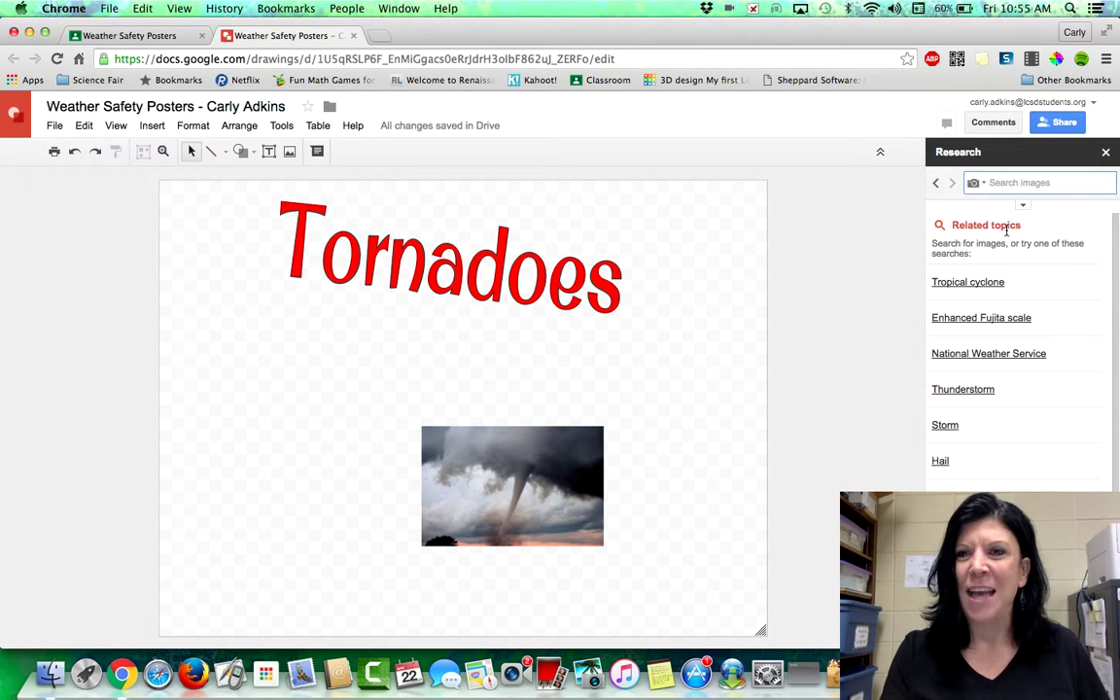
left_click(1023, 206)
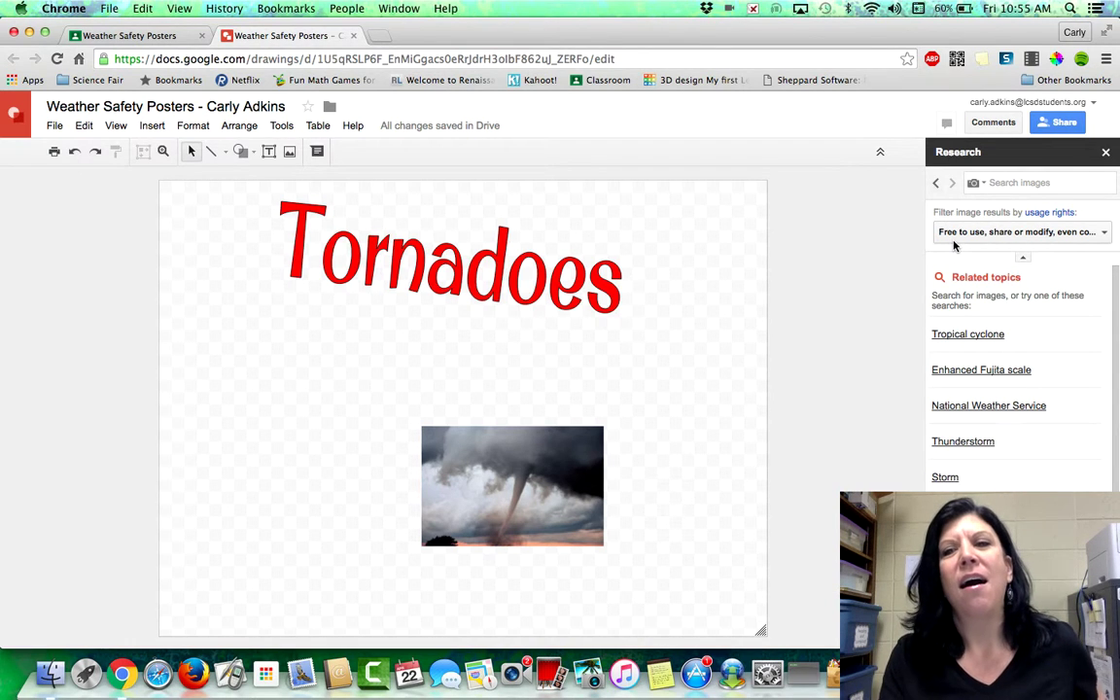
left_click(1106, 152)
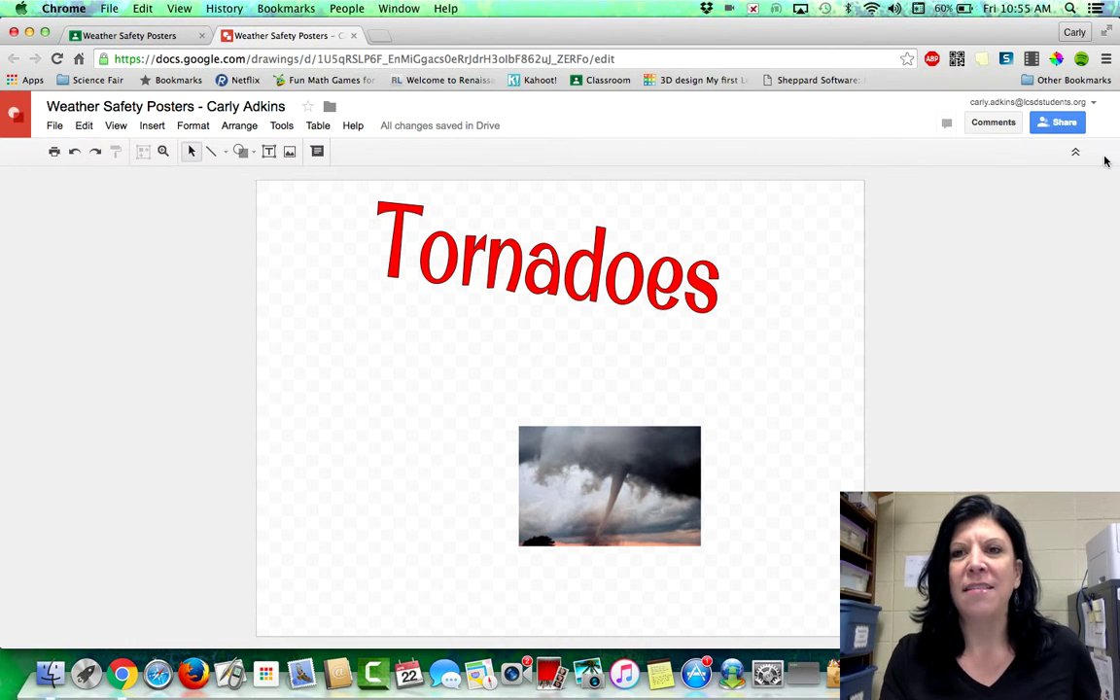
Enlarge the tornado photo, tilt it counter-clockwise and move it left below the title
left_click(564, 435)
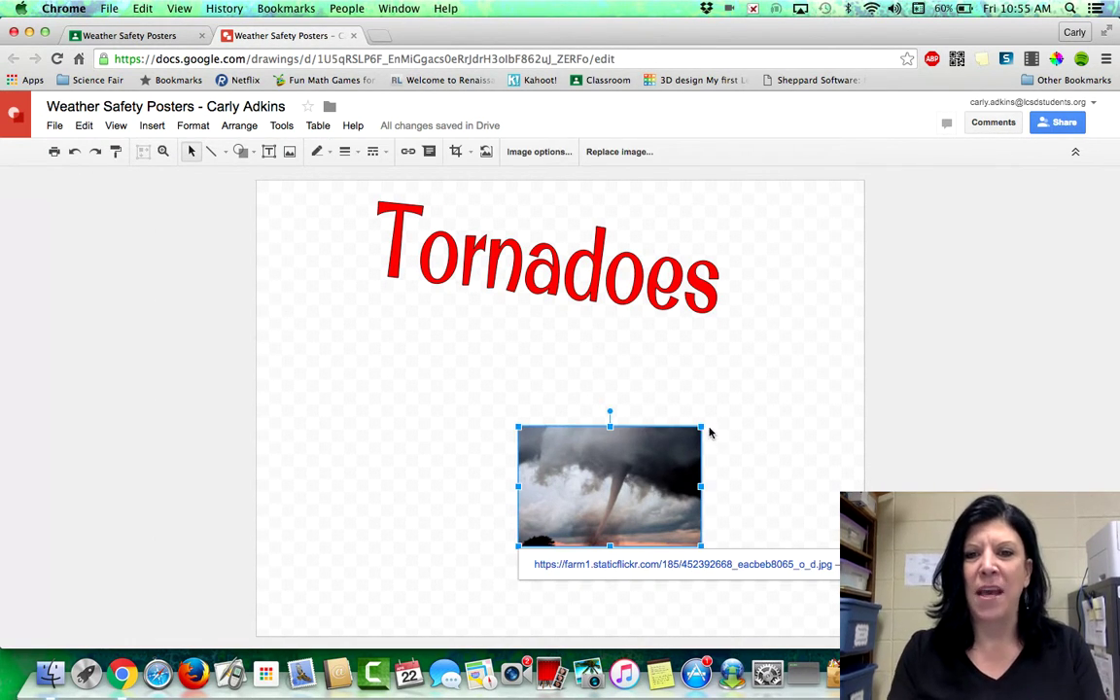
left_click_drag(701, 427, 736, 392)
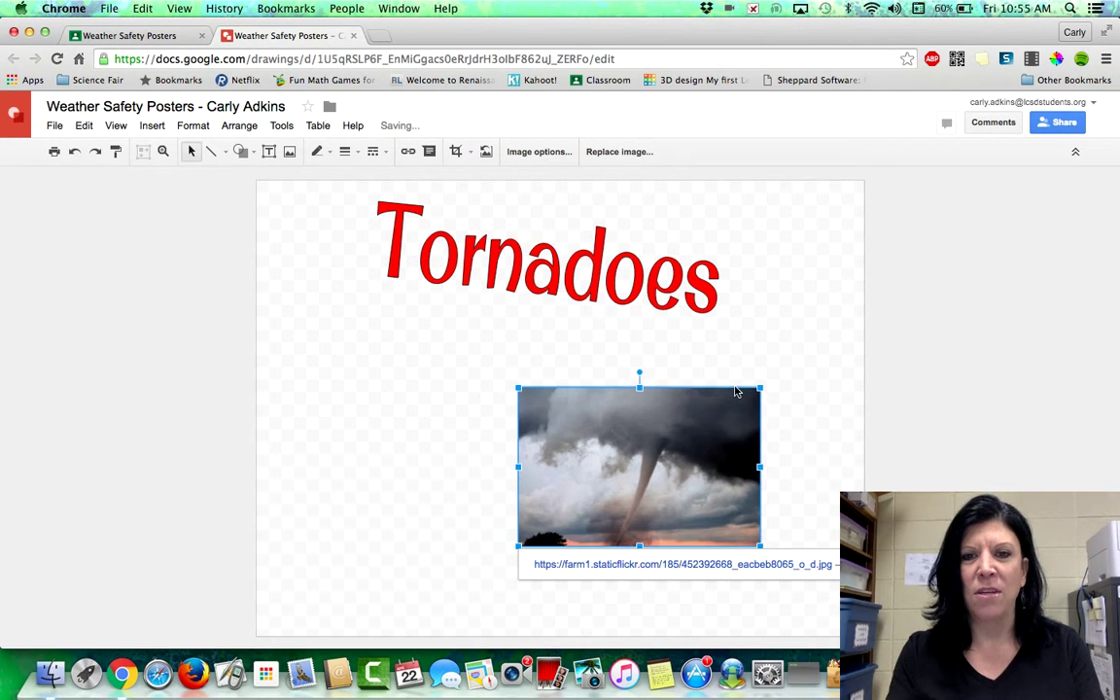
left_click_drag(639, 373, 600, 380)
left_click_drag(615, 439, 413, 408)
left_click(587, 536)
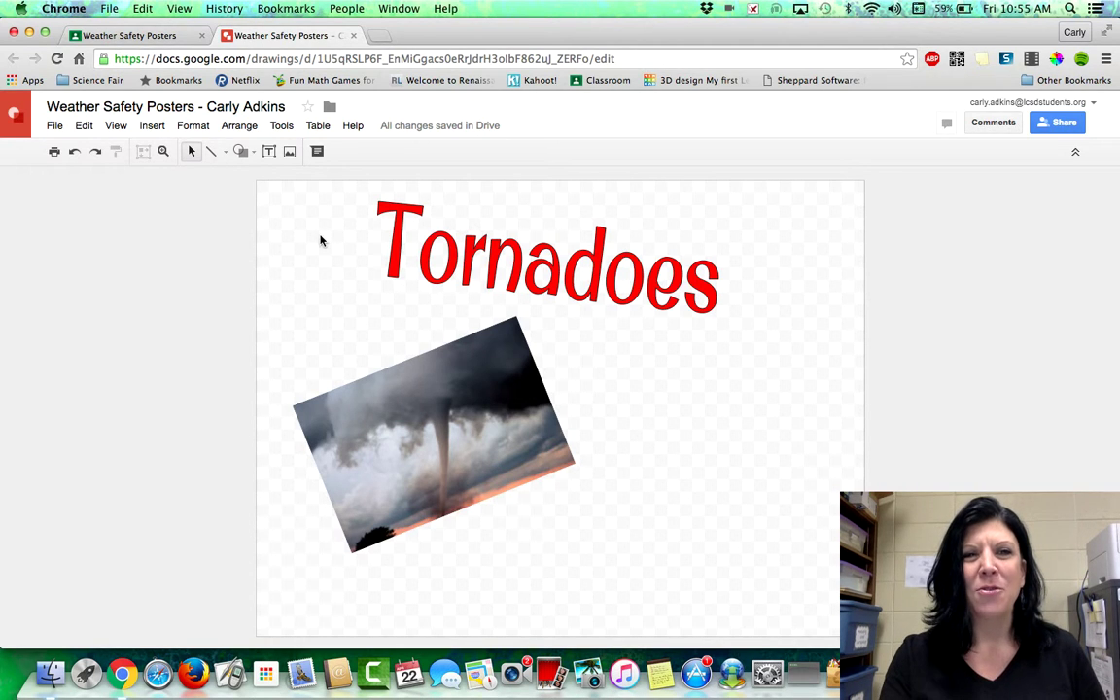
Draw a Cloud shape from Shapes beside the tornado photo, below the red title
left_click(239, 153)
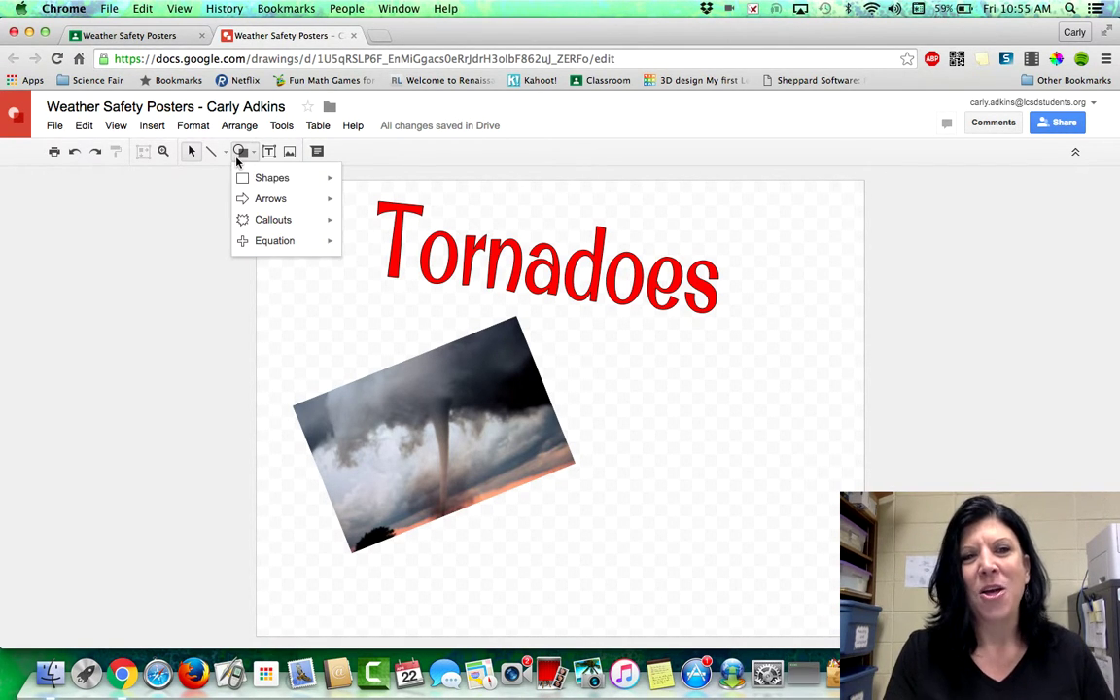
mouse_move(254, 180)
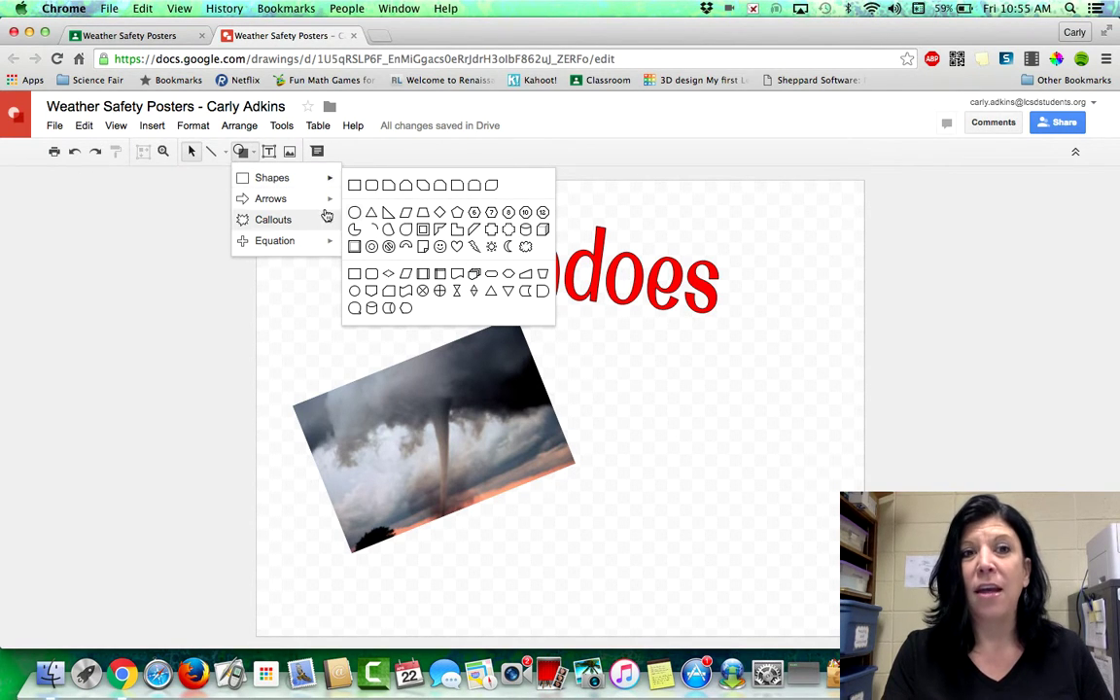
mouse_move(324, 208)
mouse_move(312, 231)
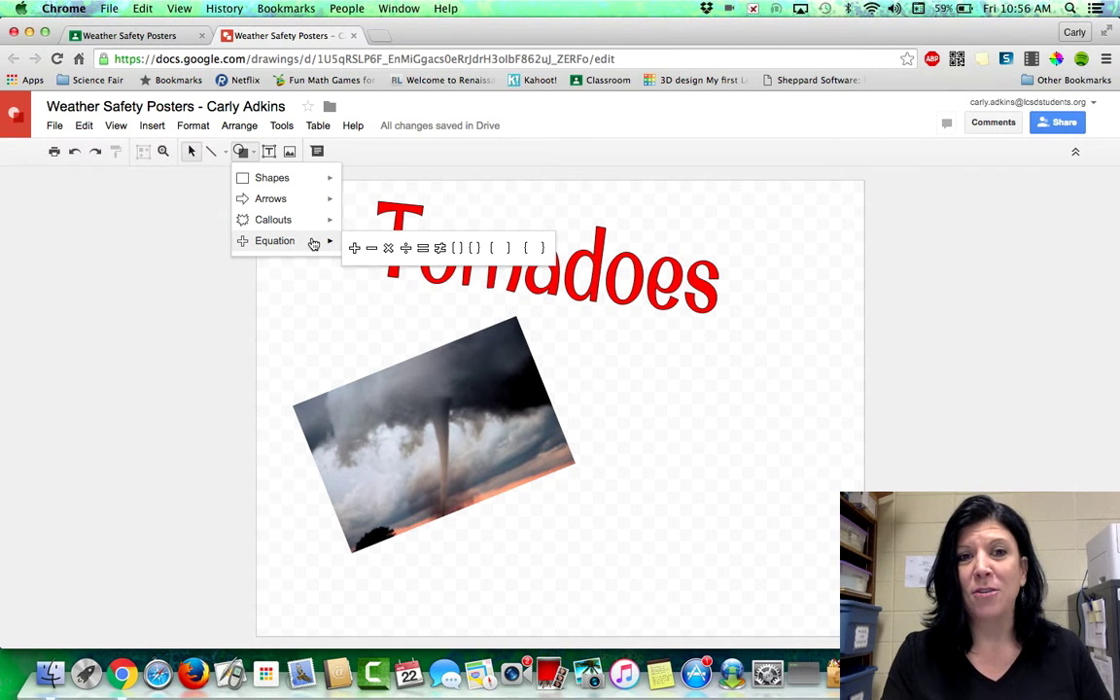
mouse_move(307, 184)
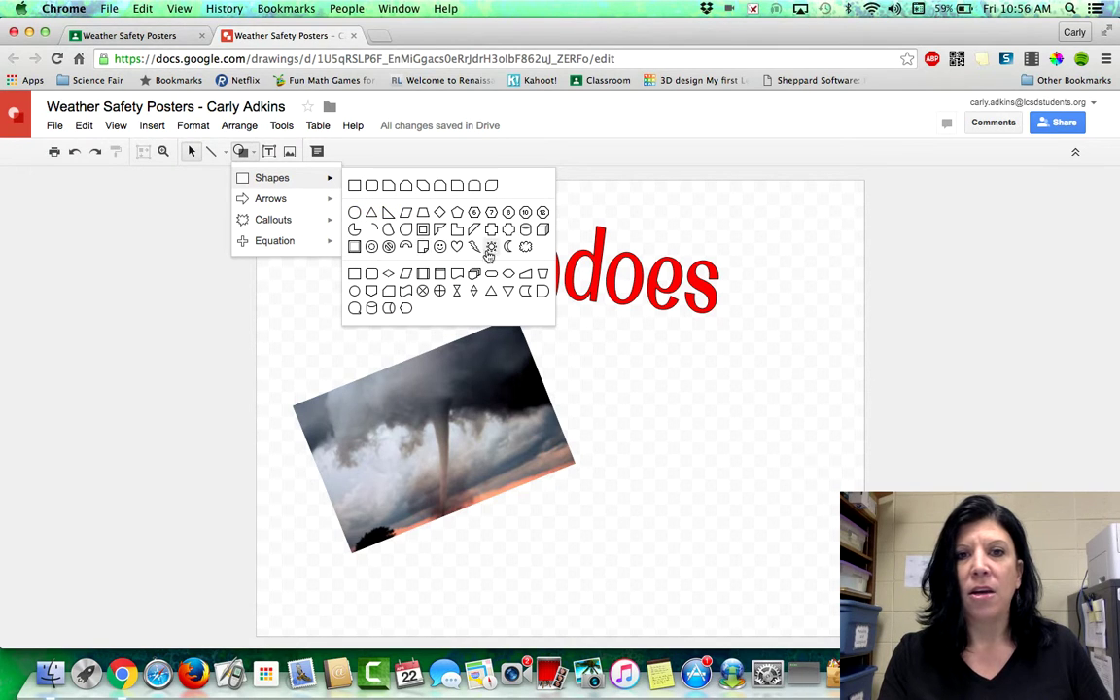
left_click(526, 247)
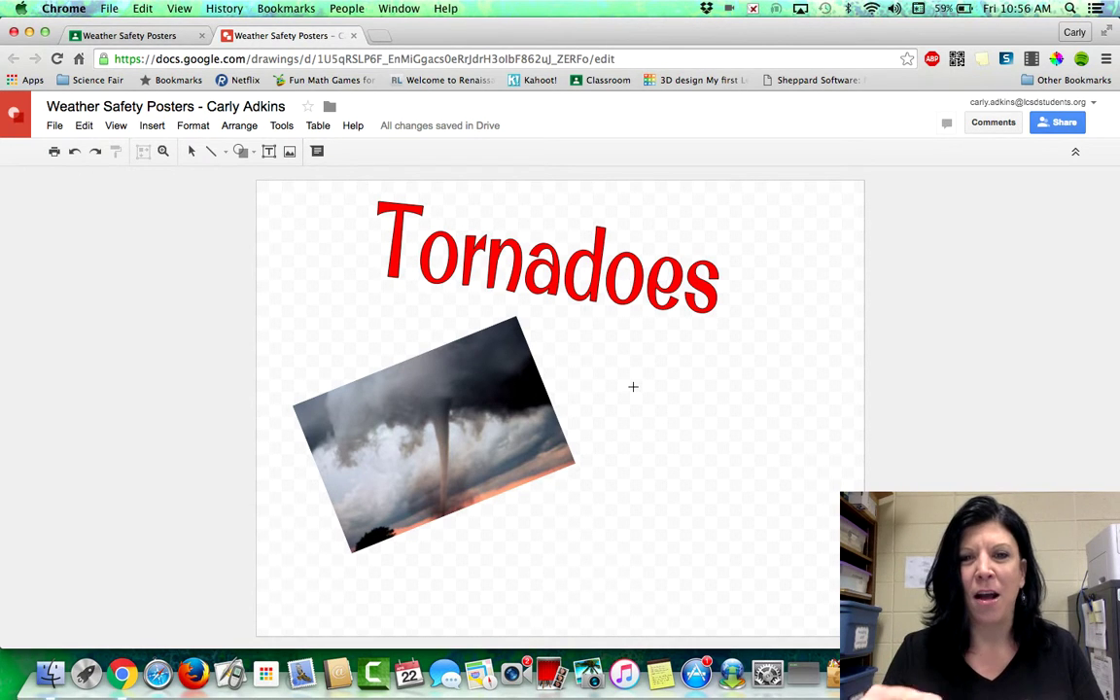
left_click_drag(633, 387, 840, 537)
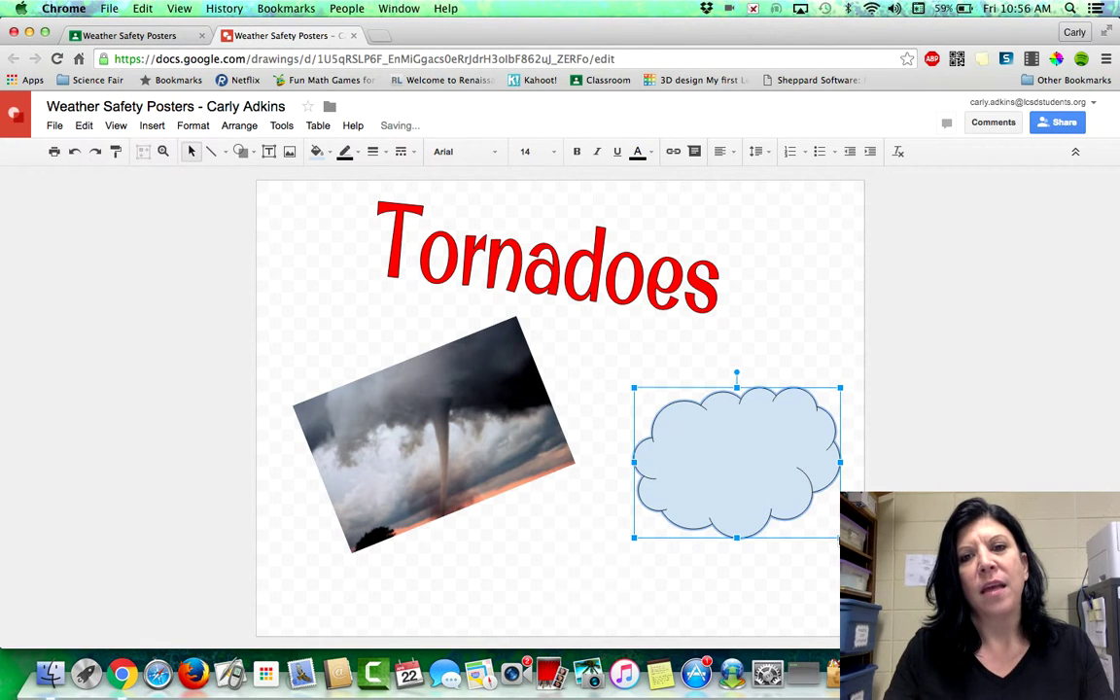